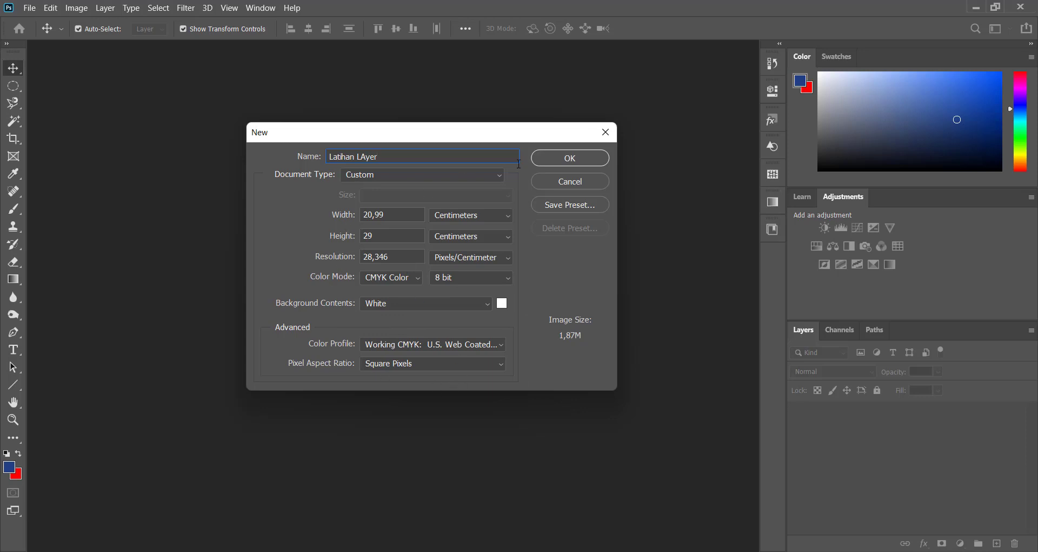
Create the CMYK document "Latihan LAyer" at 20,99 × 29 cm and 28,346 pixels/cm with a white background
click(585, 163)
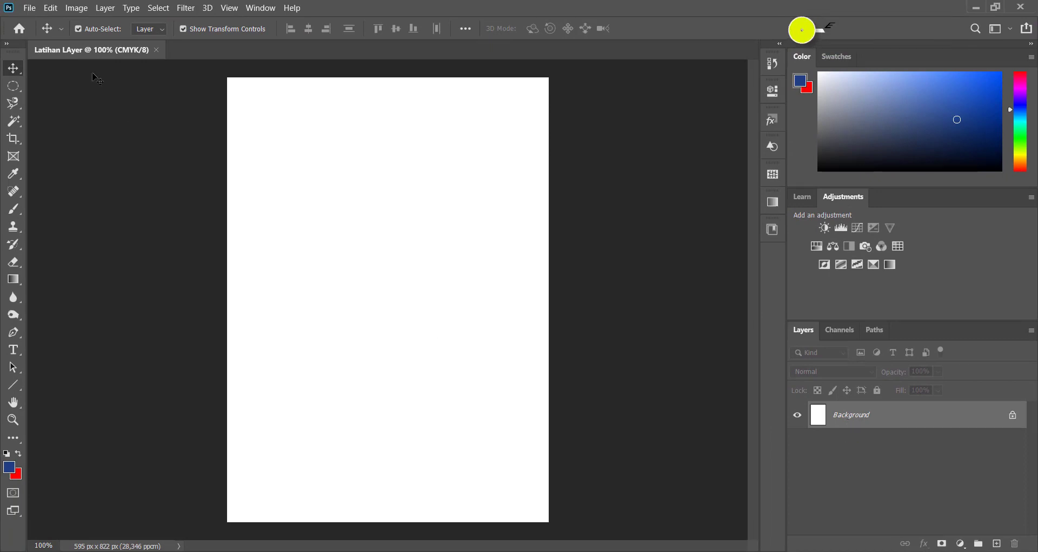
Open the images green-building-menara-bca-639x1024 and Mengenal-Beragam-Jenis-Komunikasi-Nonverbal together from the PHOTOSHOP folder
click(34, 8)
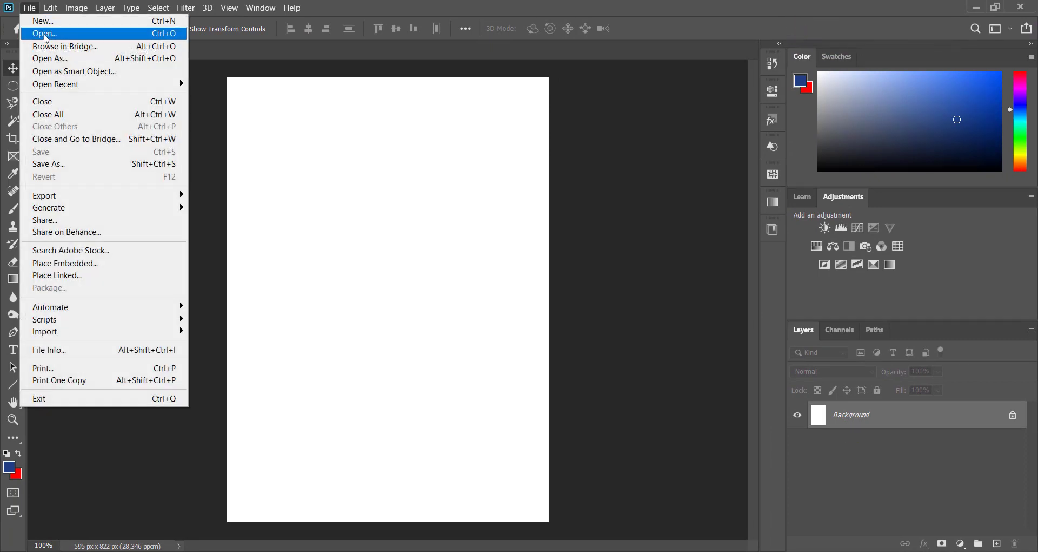
click(45, 31)
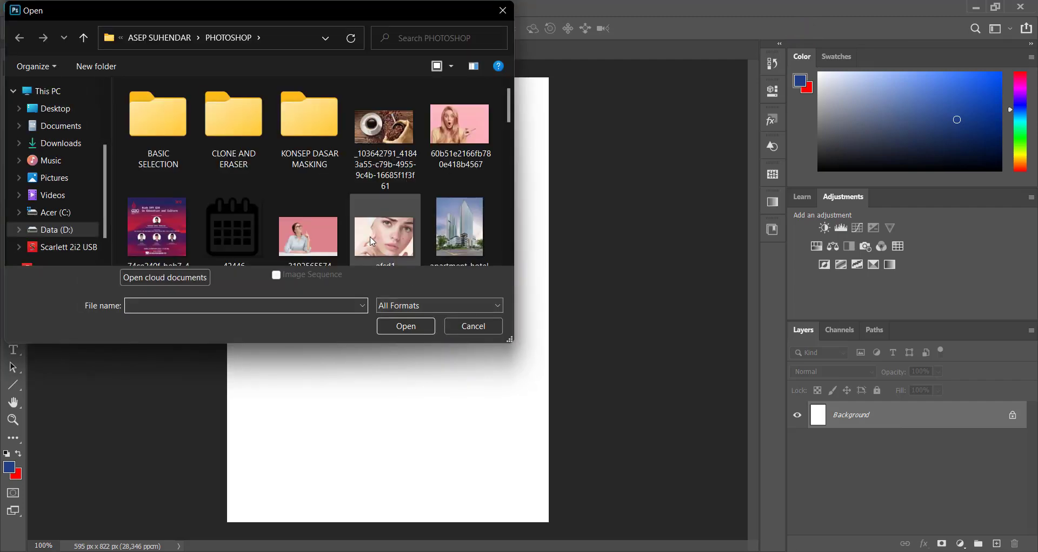
scroll(376, 238, down, 3)
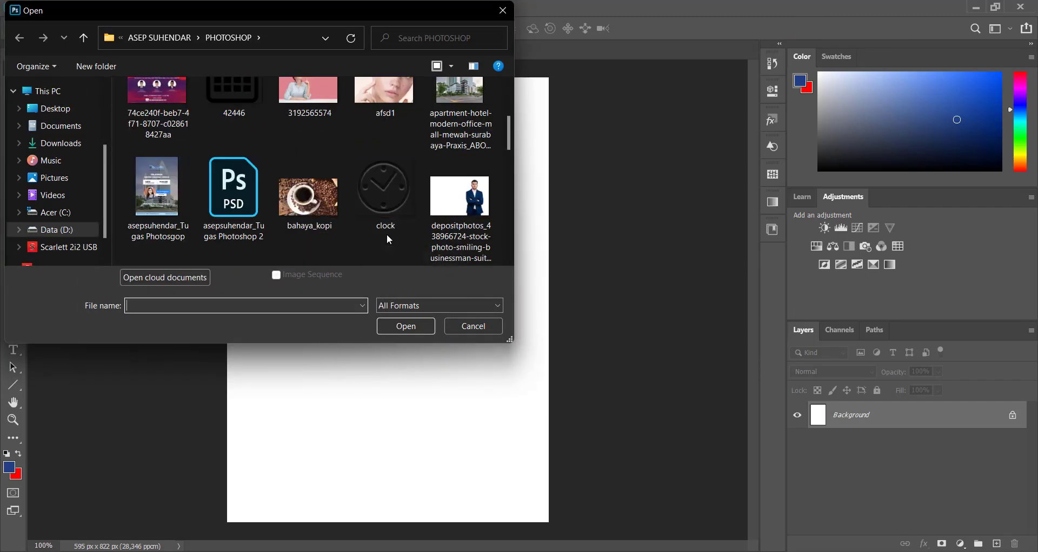
scroll(387, 238, down, 10)
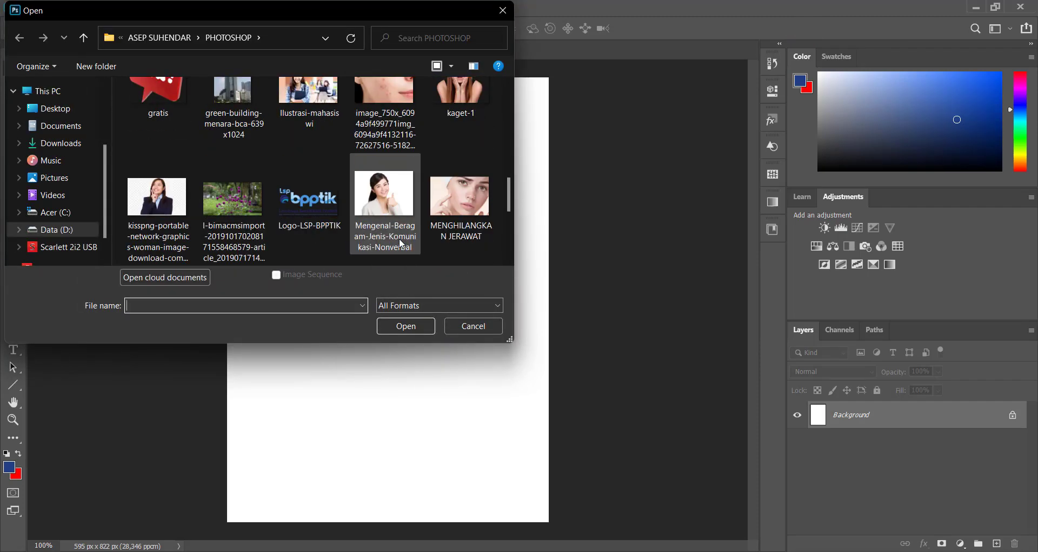
scroll(401, 239, up, 1)
scroll(401, 239, down, 3)
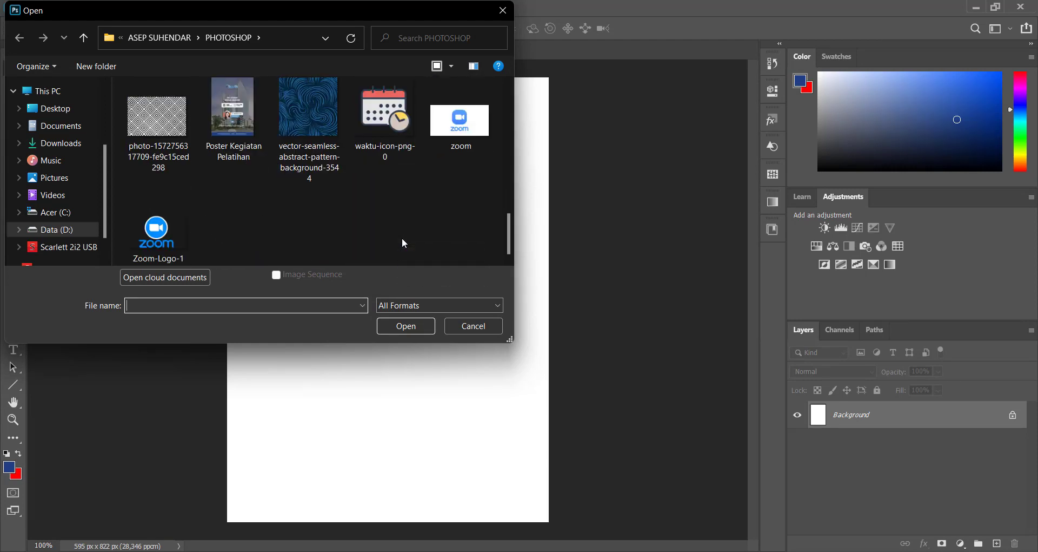
scroll(401, 239, up, 5)
scroll(401, 237, up, 1)
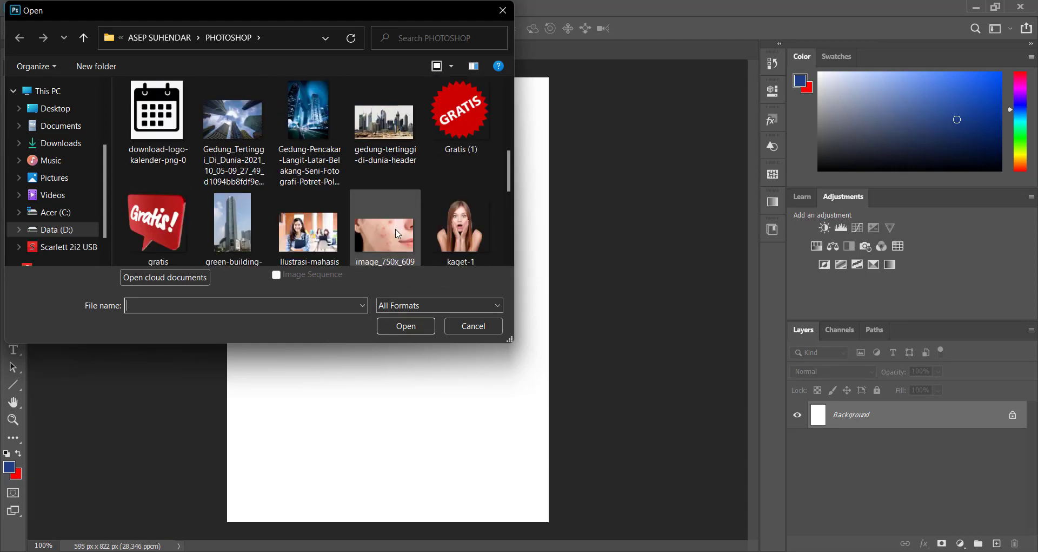
scroll(398, 234, down, 1)
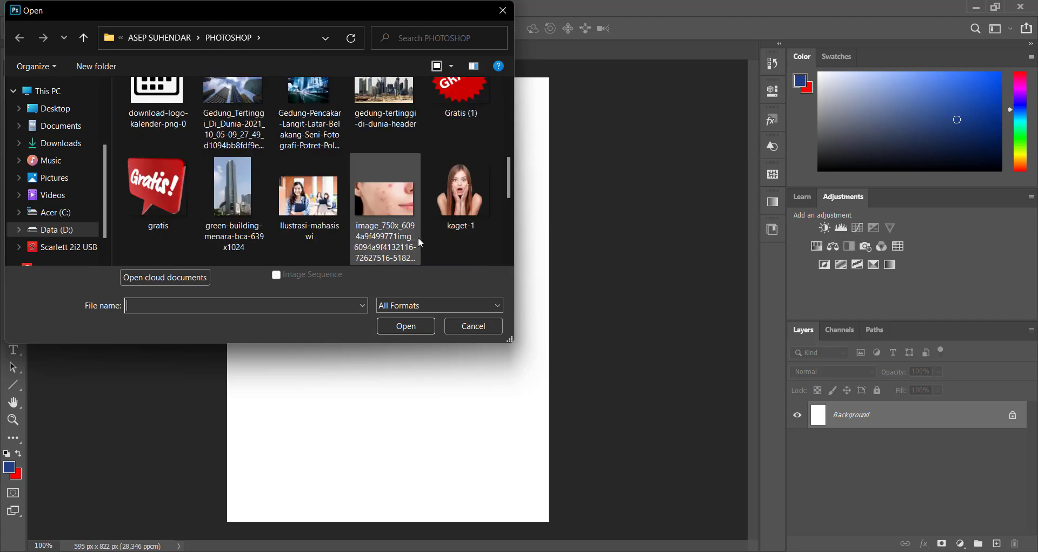
scroll(268, 199, up, 1)
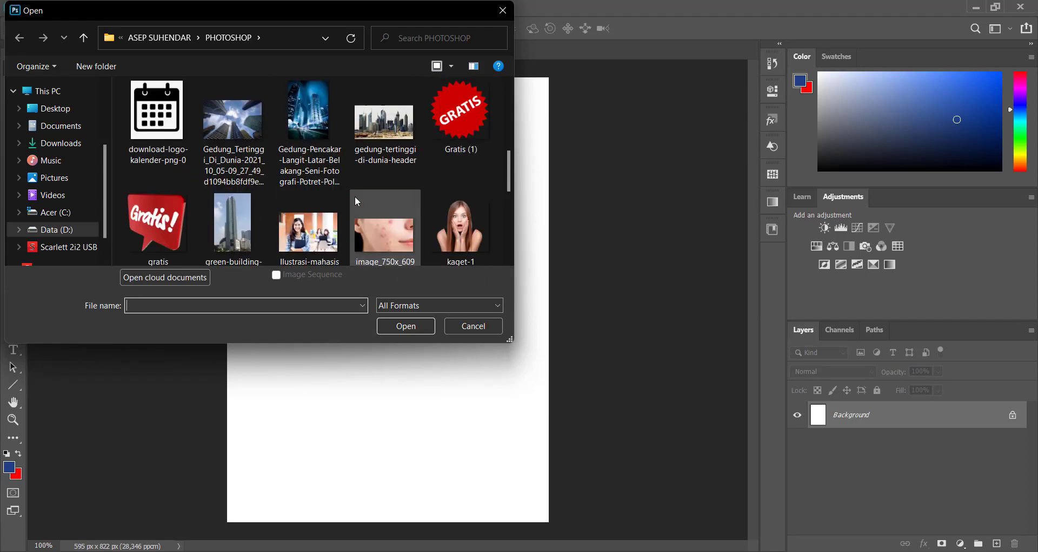
click(233, 227)
scroll(234, 227, down, 1)
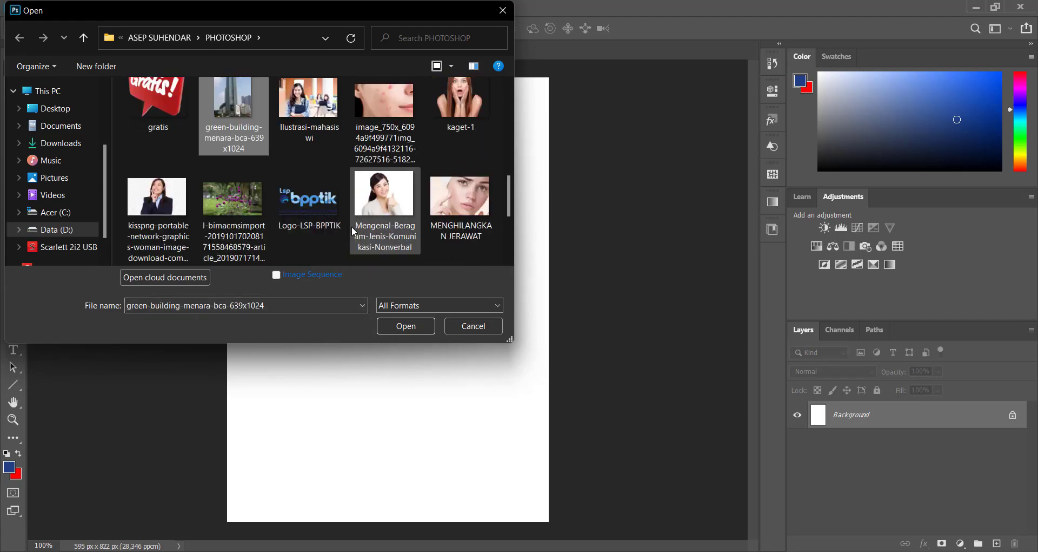
ctrl+click(390, 208)
click(416, 325)
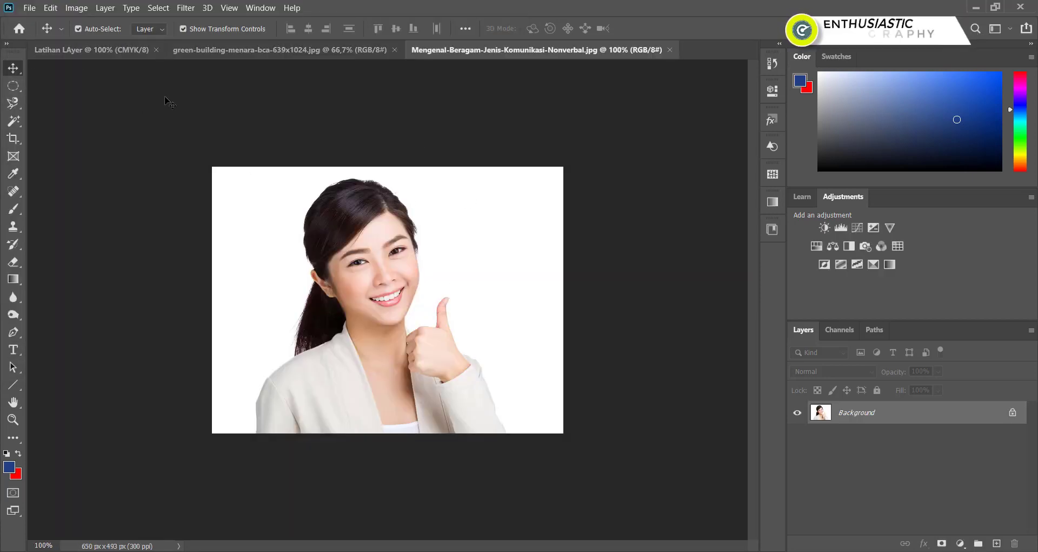
Float the green-building image in its own window, copy the photo into the Latihan LAyer document and close the source image
click(321, 56)
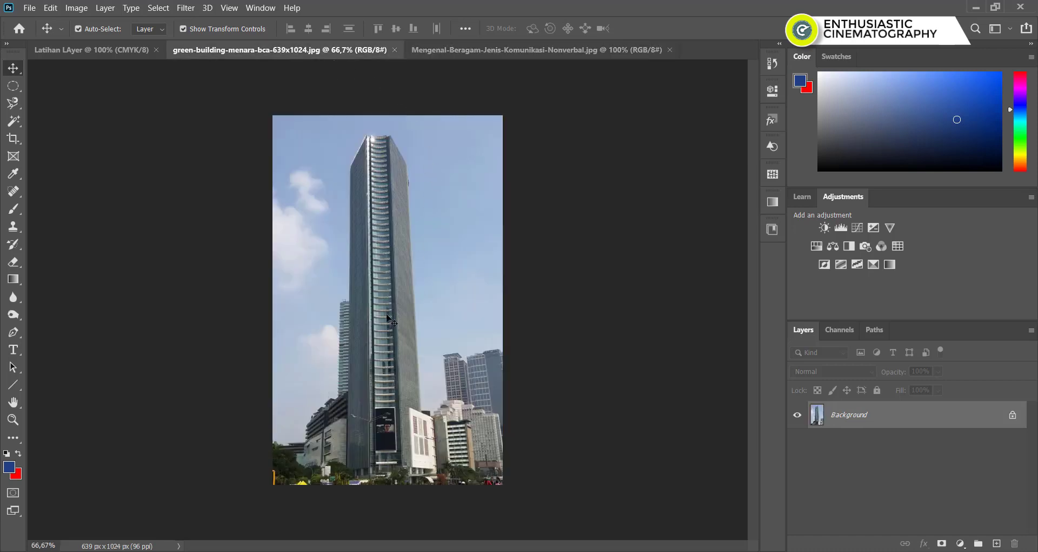
click(520, 50)
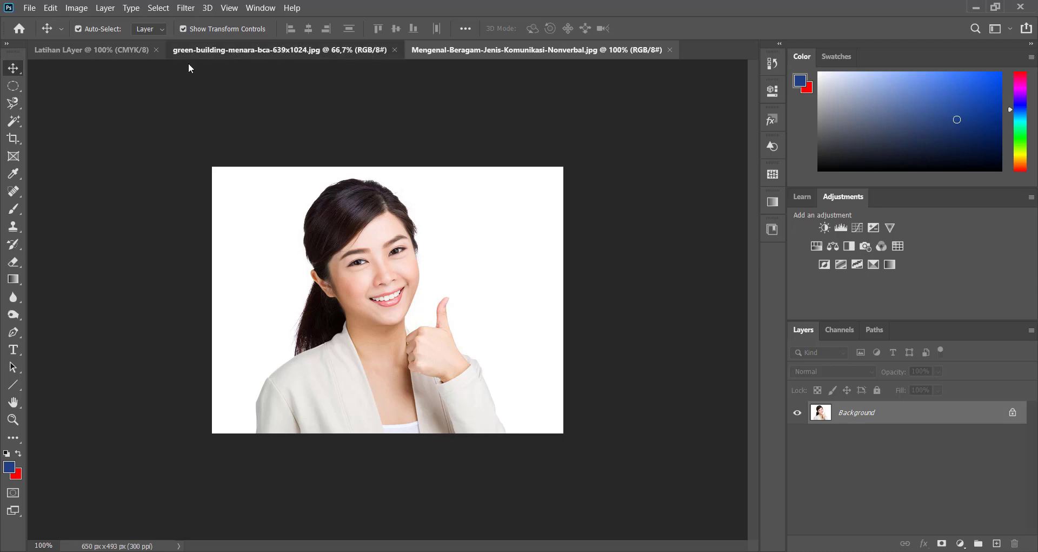
drag(235, 50, 401, 133)
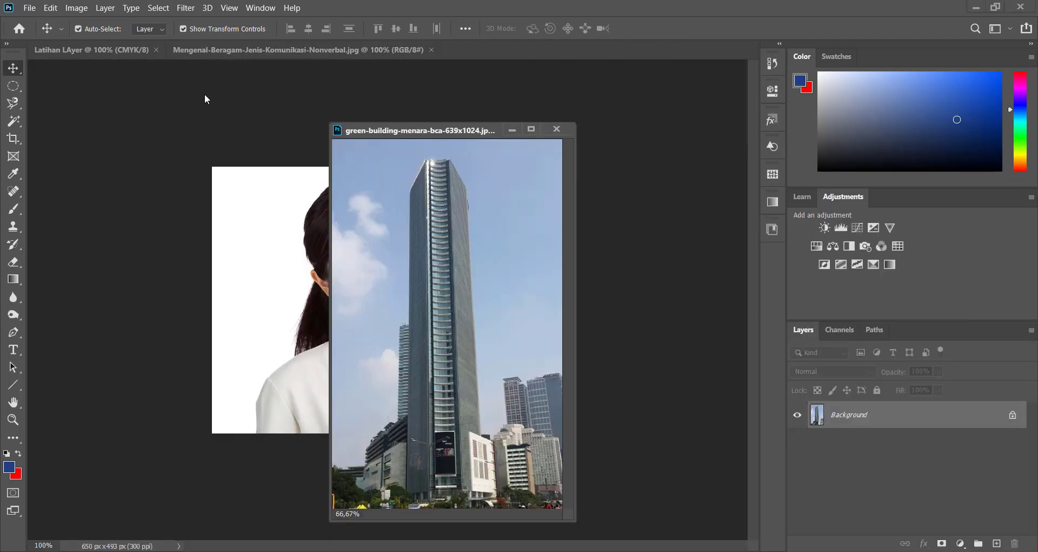
click(93, 49)
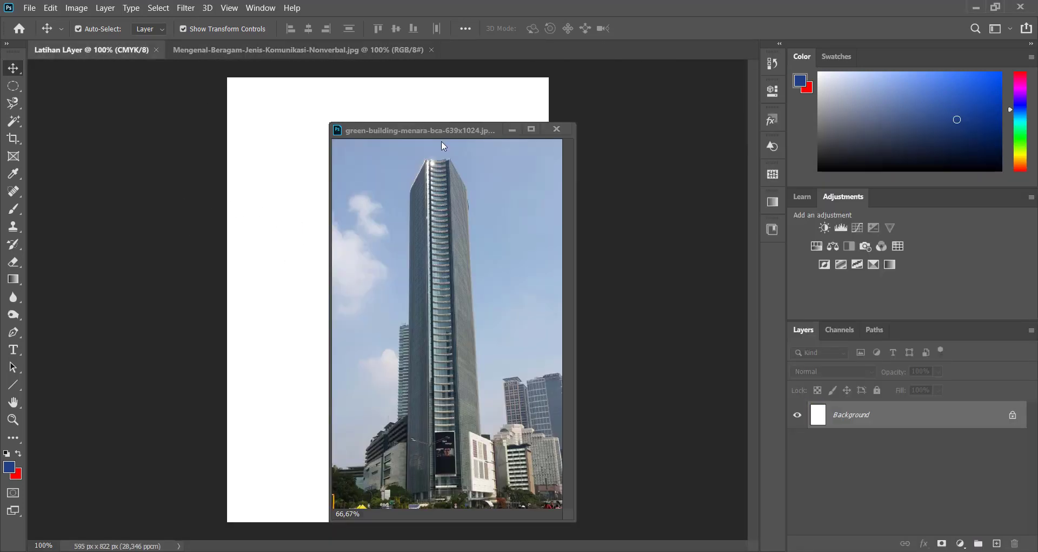
drag(447, 138, 569, 106)
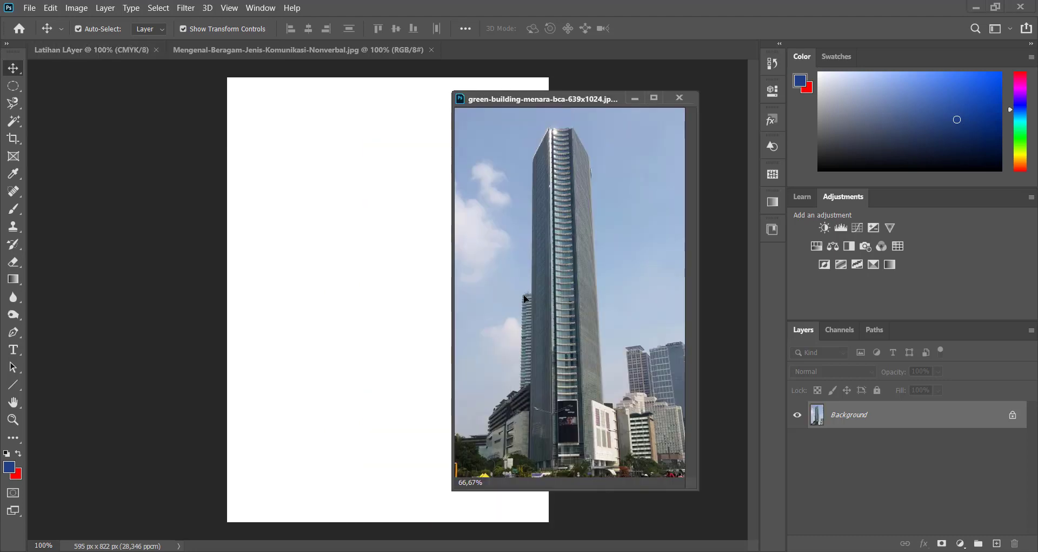
drag(524, 297, 391, 309)
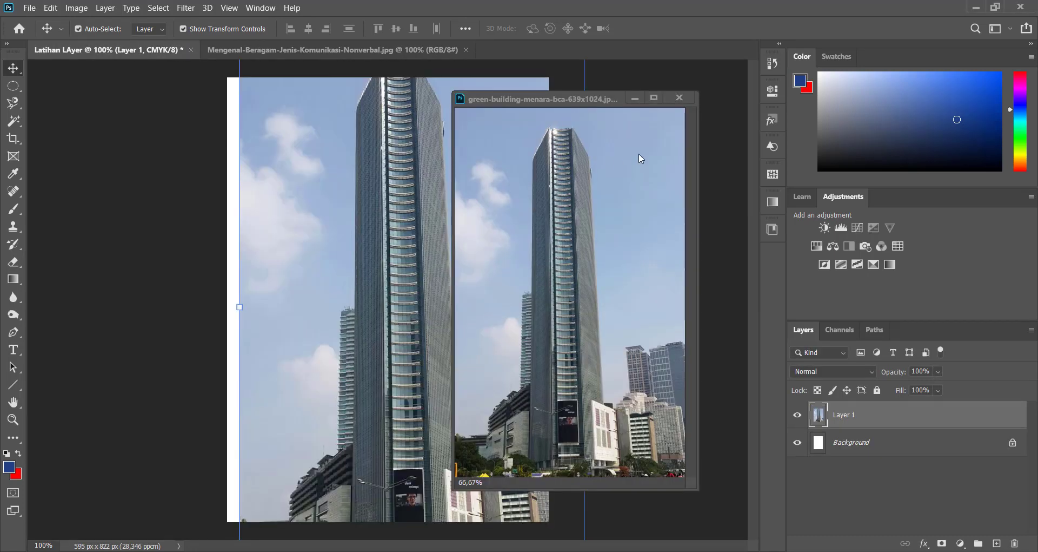
click(679, 98)
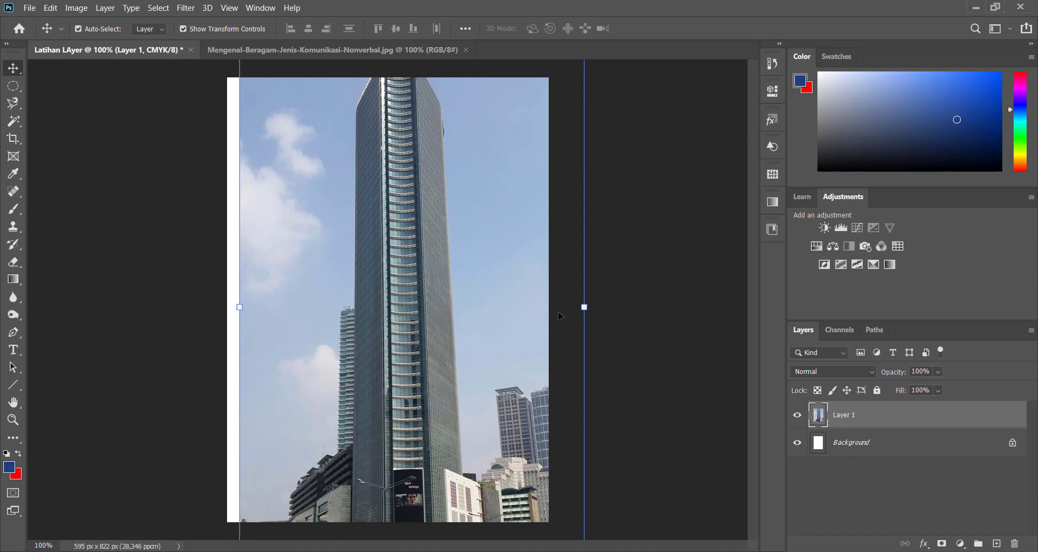
drag(583, 308, 494, 320)
drag(414, 319, 353, 288)
drag(414, 345, 335, 409)
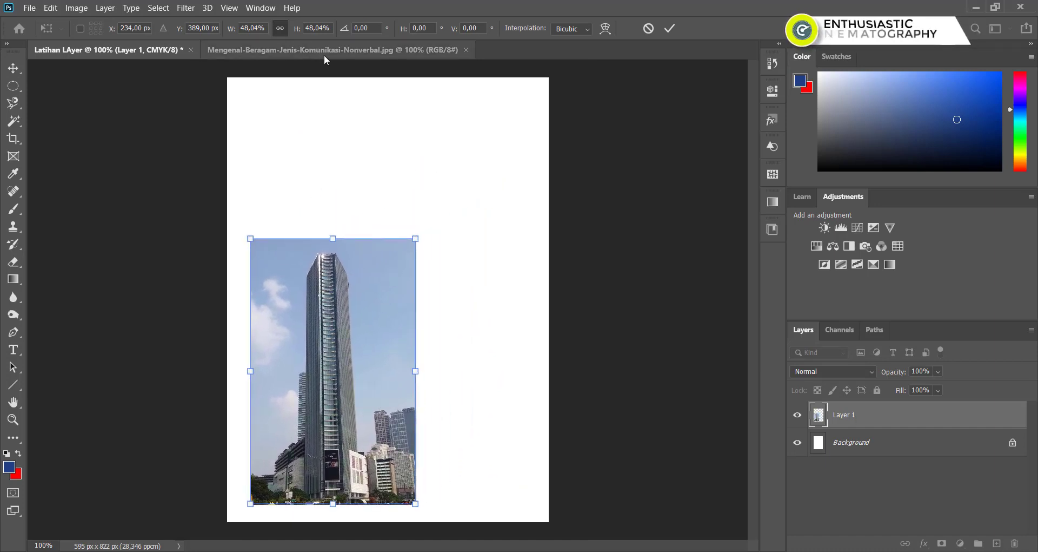
Float the Mengenal-Beragam image, copy the woman's photo into the Latihan LAyer document and close the source image
drag(323, 52, 470, 102)
drag(511, 219, 299, 219)
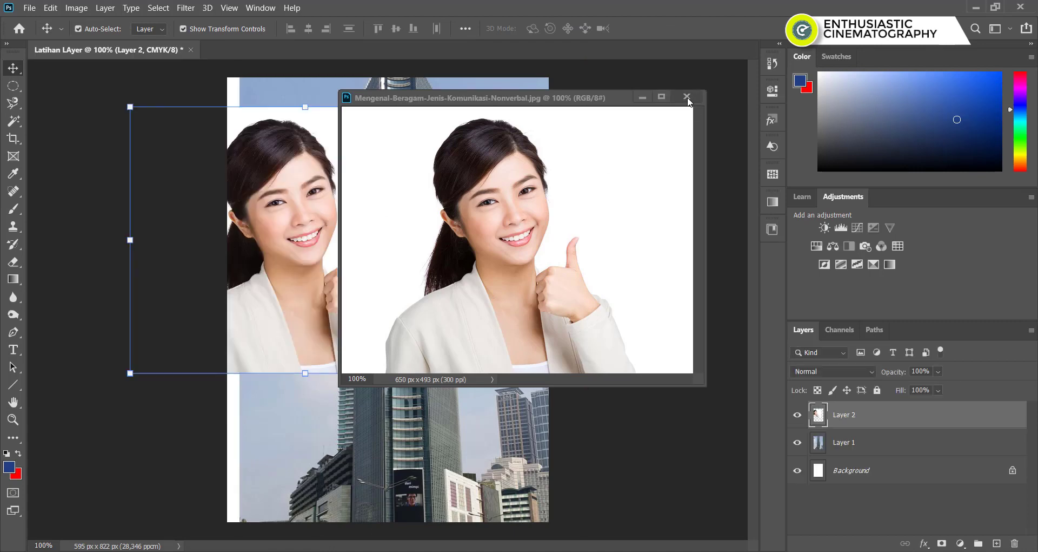
click(687, 96)
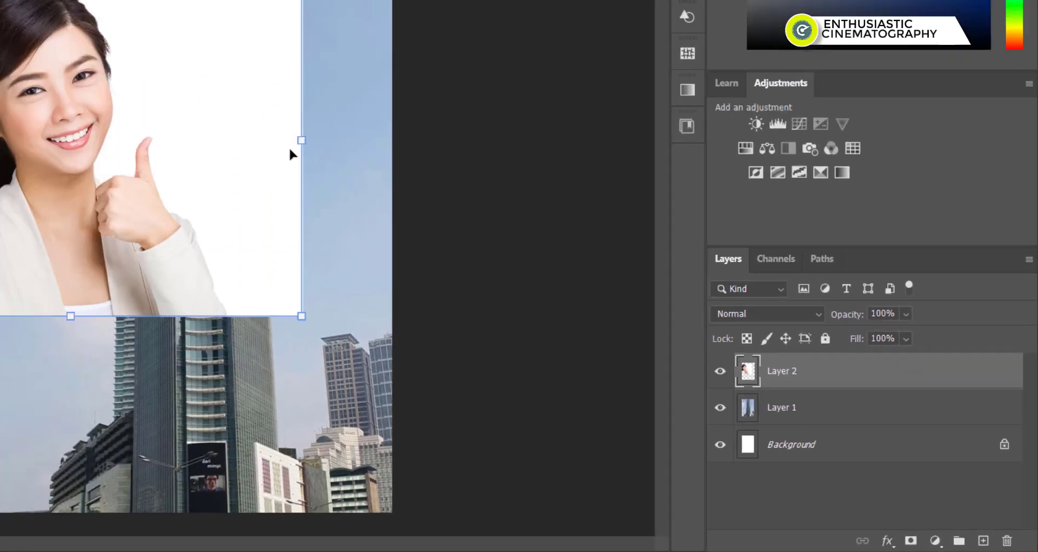
Move the woman's photo over the building and scale it down to slightly more than half its size
drag(395, 257, 555, 269)
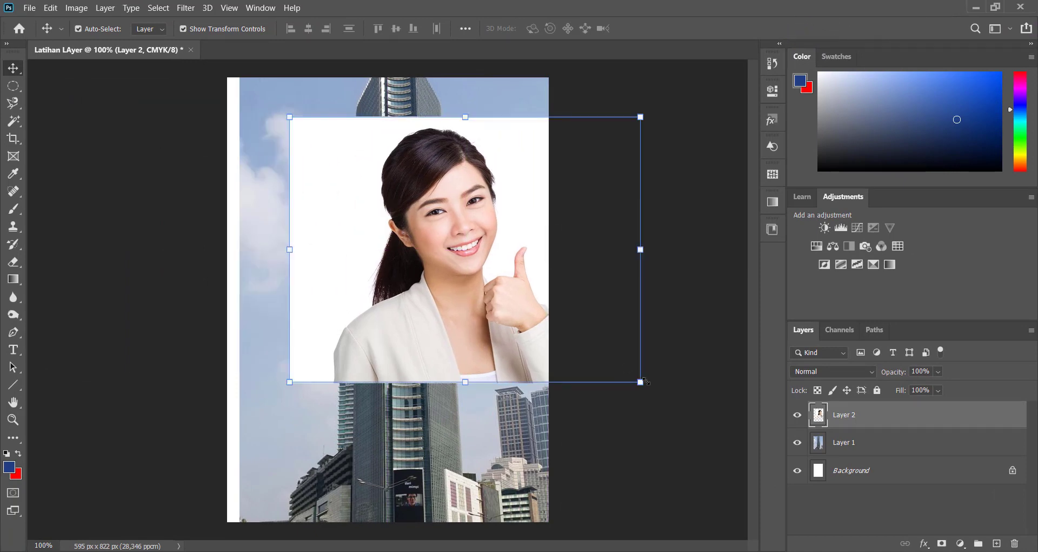
drag(638, 381, 483, 286)
key(Return)
Scale the building photo on Layer 1 down to about half size and place it partly behind the woman's photo
click(920, 448)
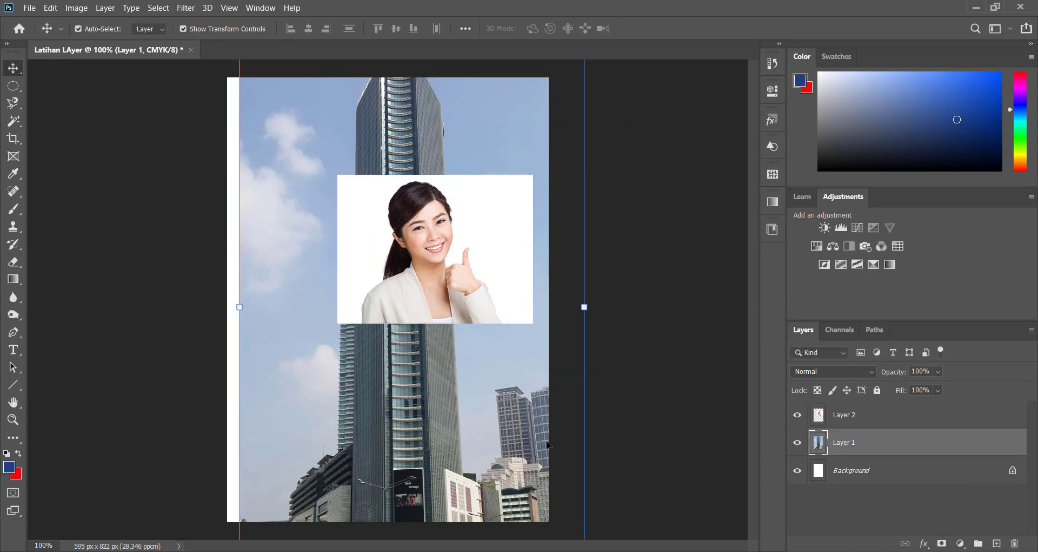
drag(584, 306, 510, 304)
drag(440, 365, 354, 306)
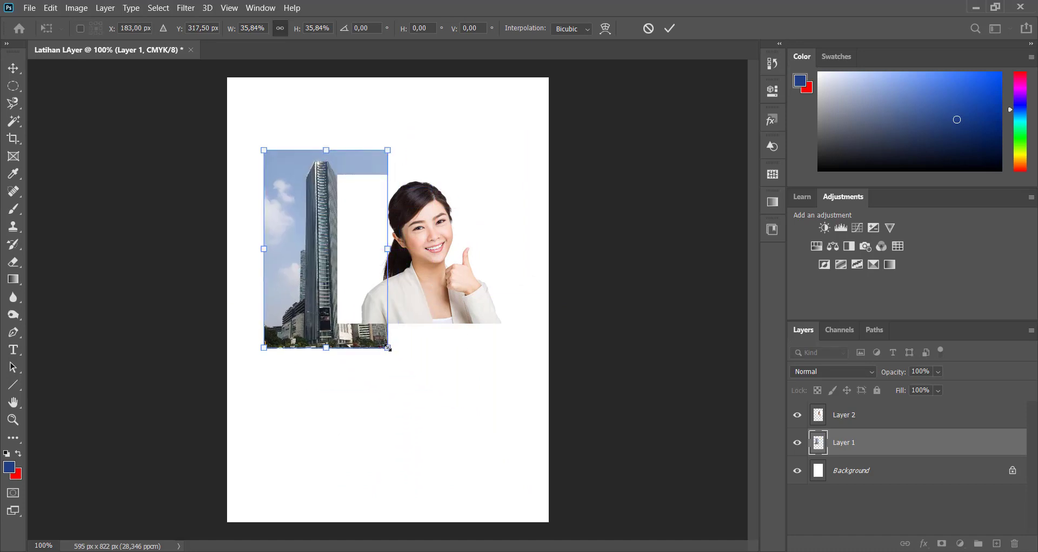
drag(388, 348, 417, 362)
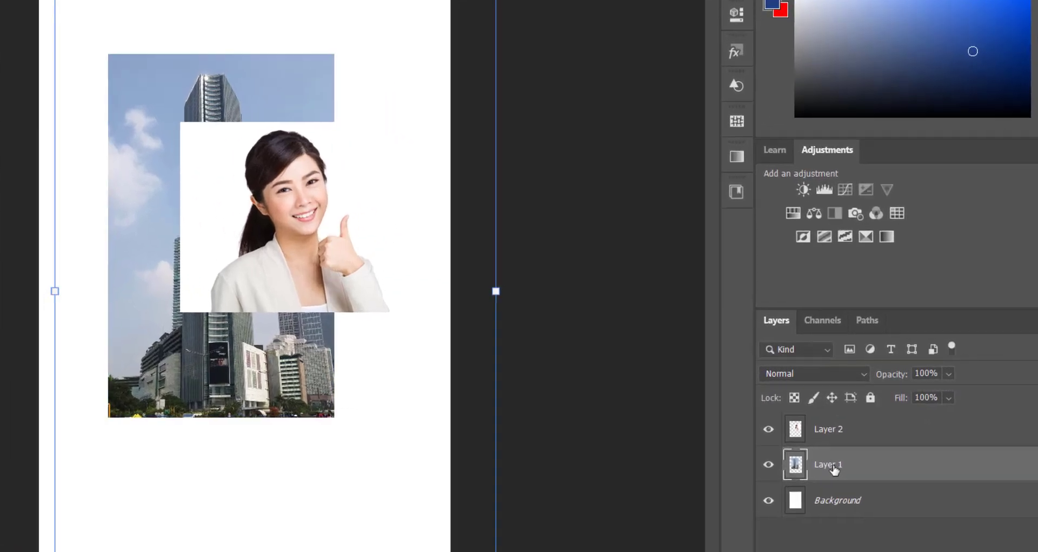
Rename Layer 1 as "Layer Bangunan" and Layer 2 as "Layer Perempuan"
click(834, 469)
double_click(838, 469)
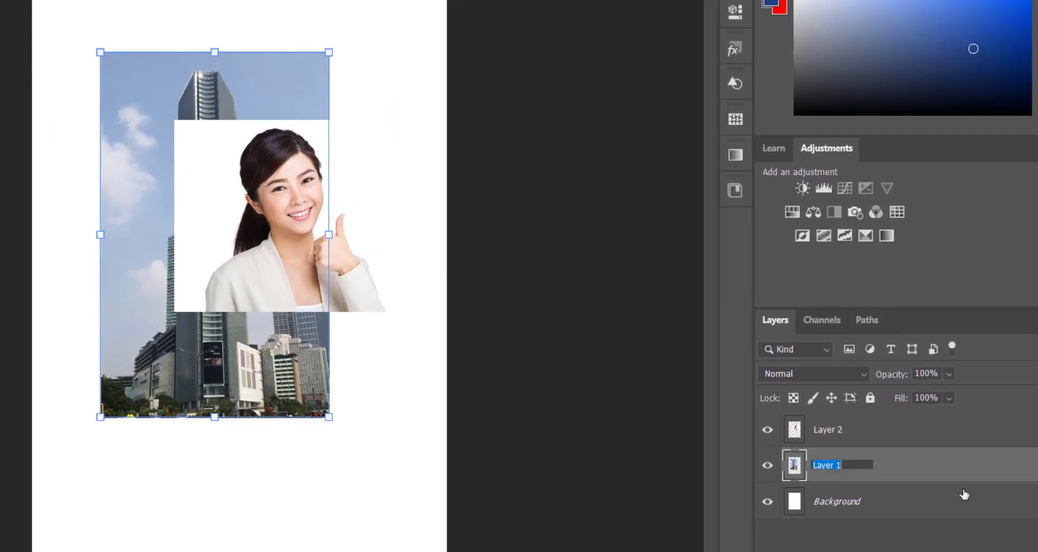
text(L)
double_click(830, 432)
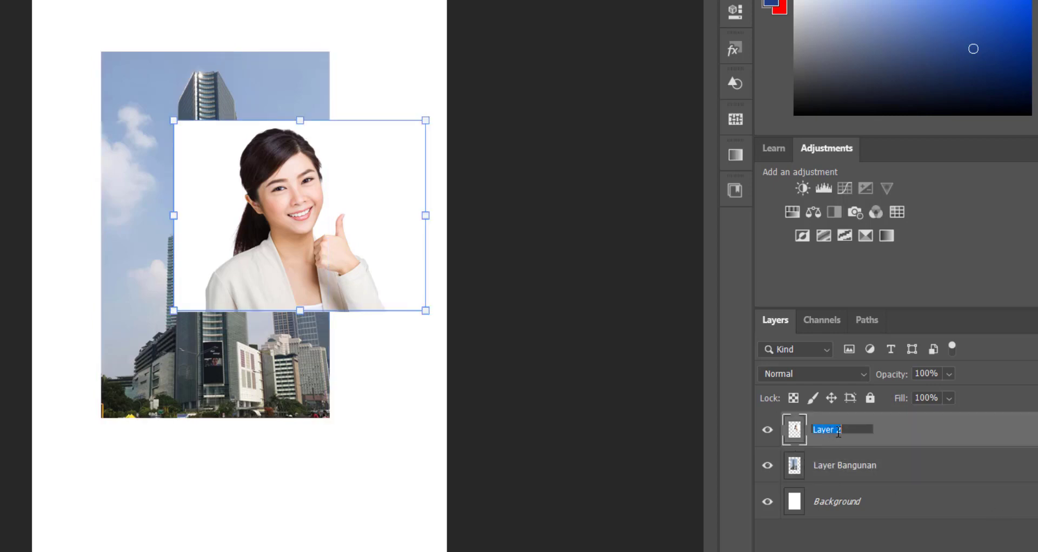
text(Layer Perempuan)
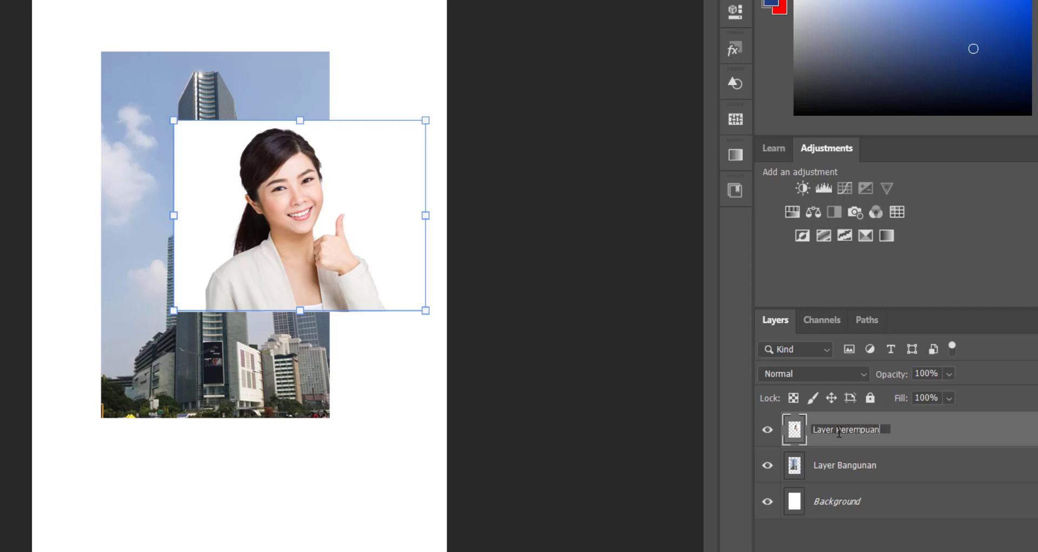
key(Return)
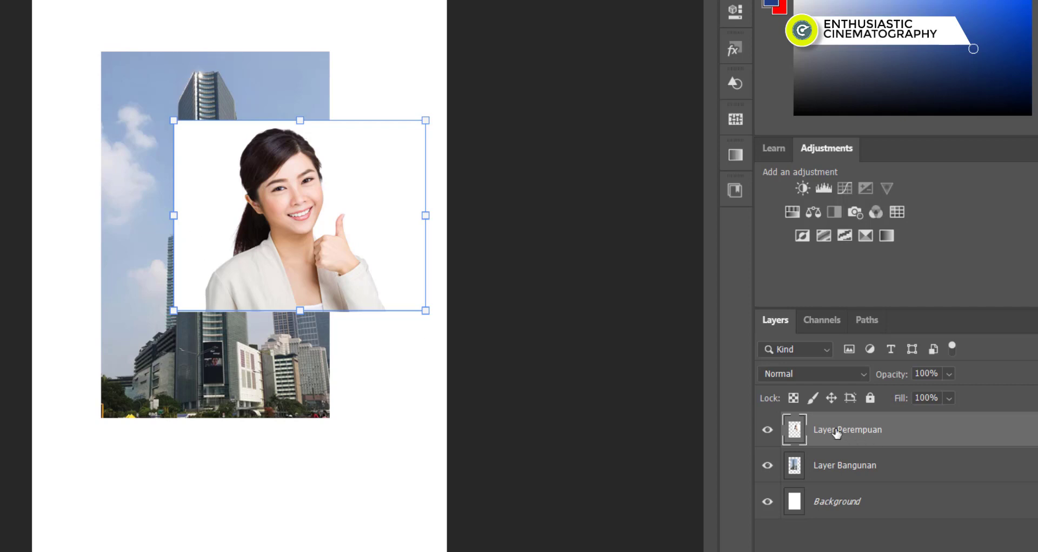
Move Layer Perempuan below Layer Bangunan in the stacking order and shift the woman's photo slightly down and right
drag(838, 433, 833, 474)
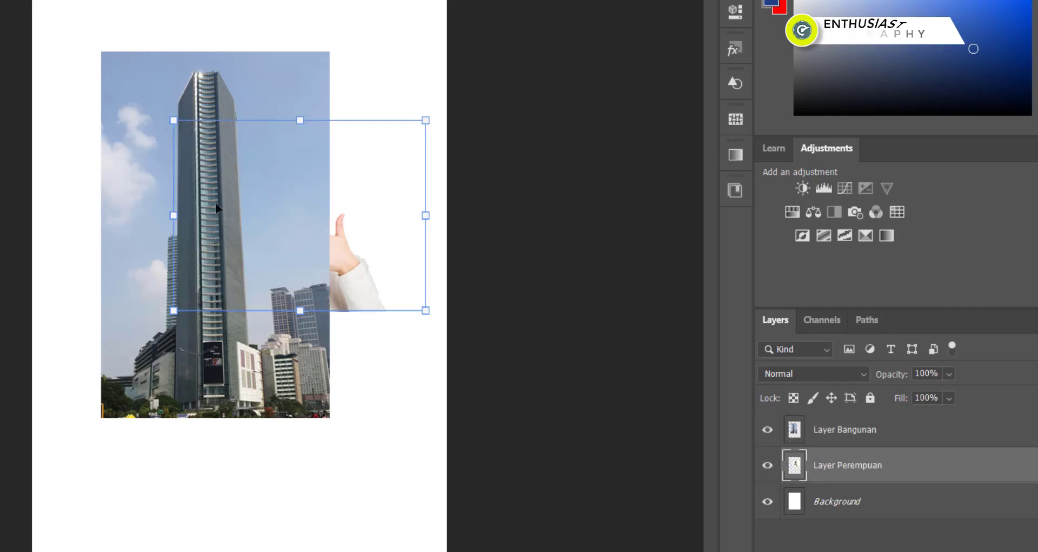
drag(364, 282, 380, 316)
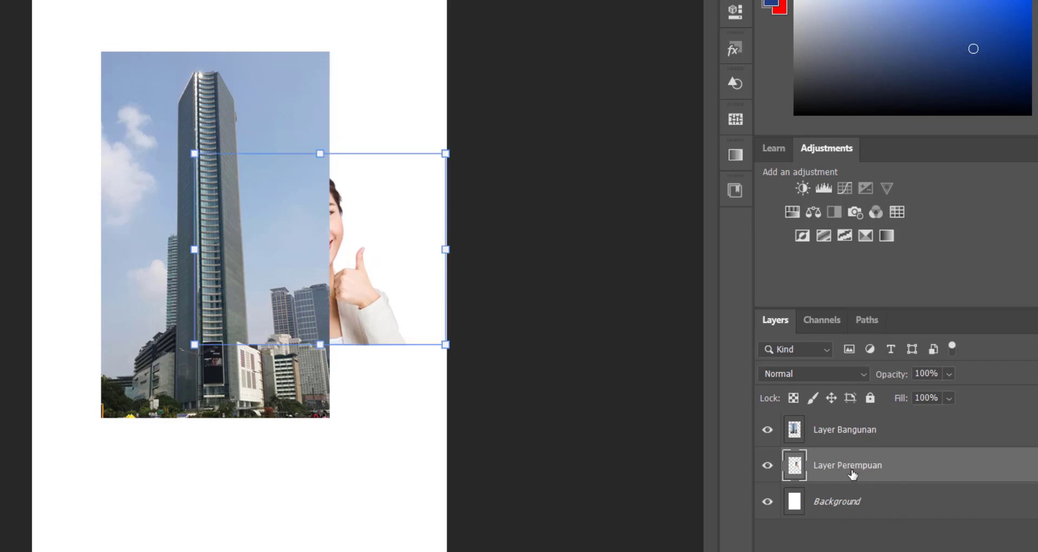
Move Layer Perempuan back above Layer Bangunan and shift the woman's photo slightly up and left
drag(846, 463, 846, 429)
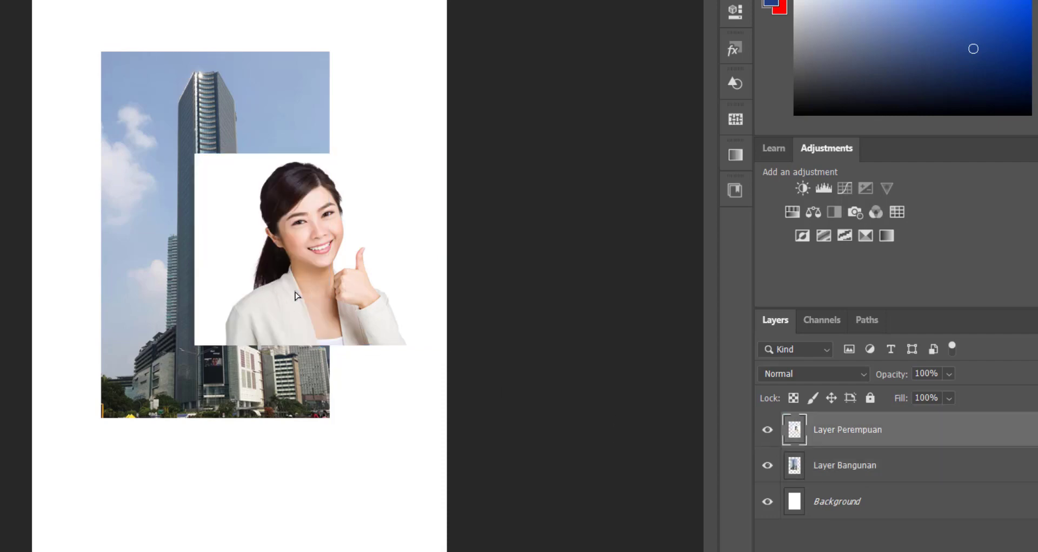
drag(324, 283, 316, 247)
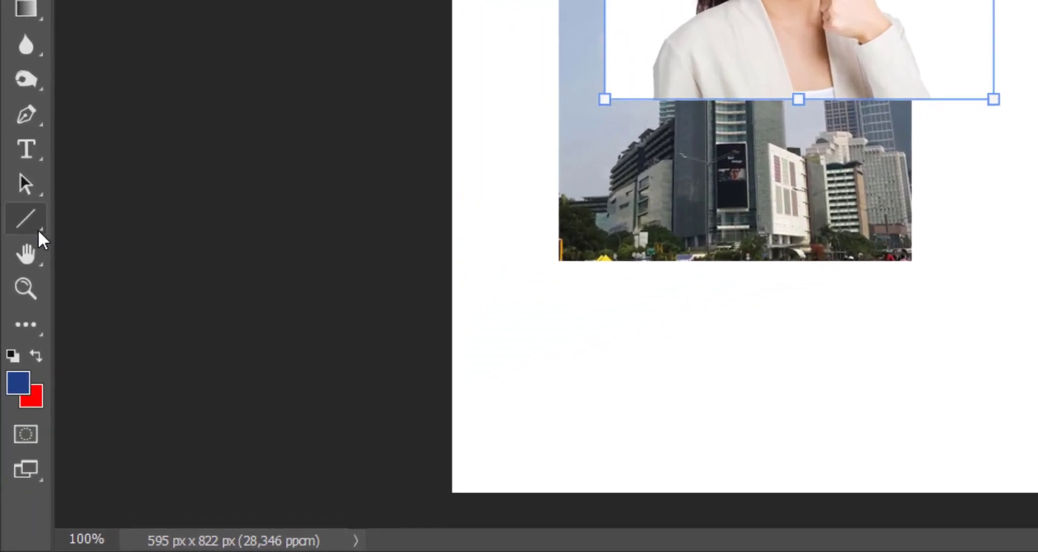
Draw a rectangle about 189 by 114 px in the white area below the building photo
right_click(19, 386)
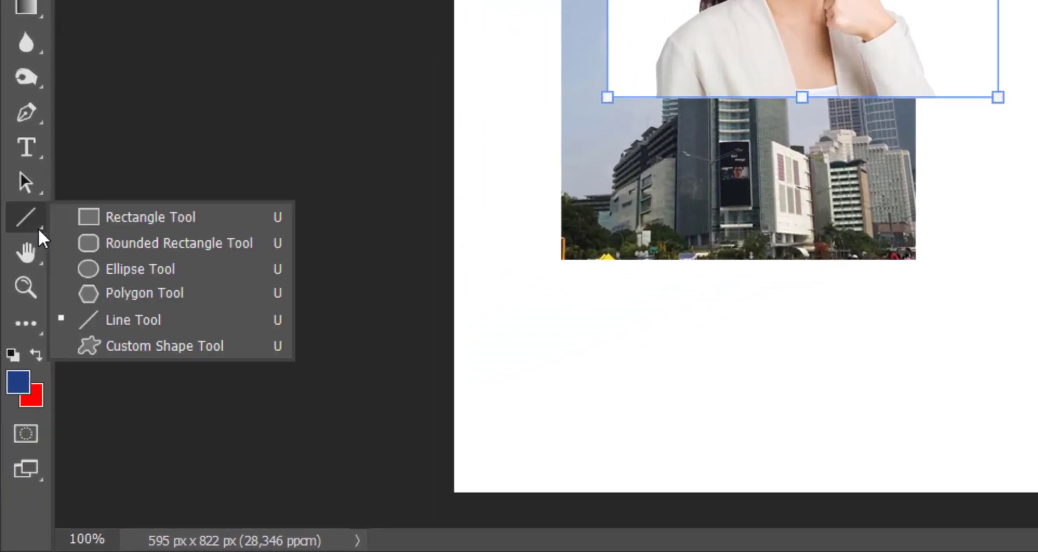
click(111, 218)
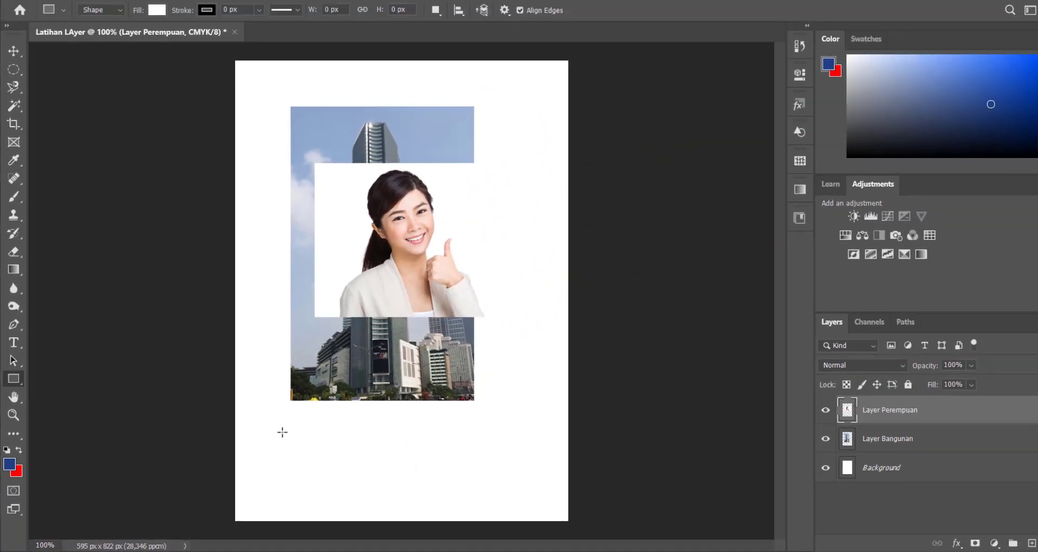
drag(464, 350, 638, 455)
drag(368, 494, 371, 497)
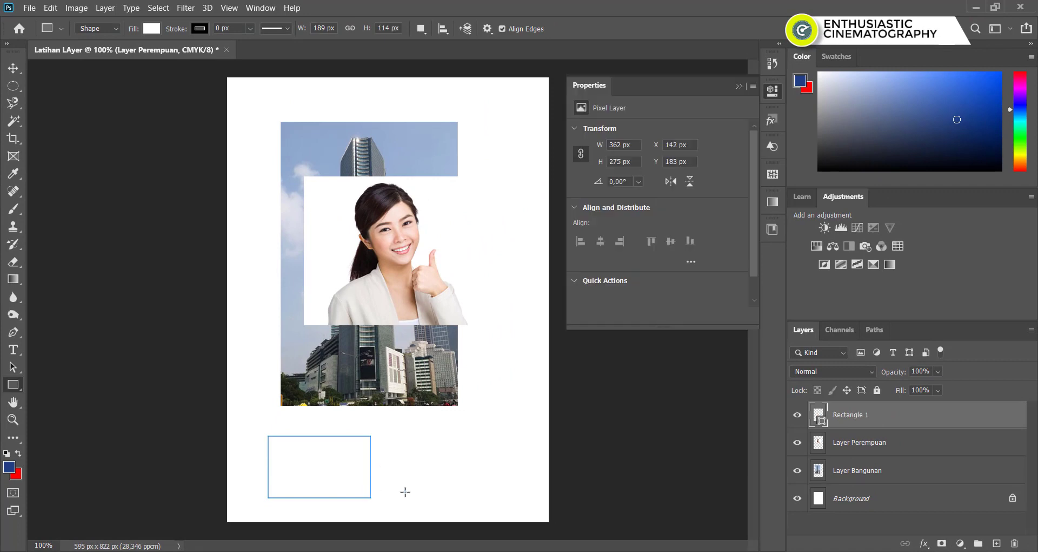
Rename the rectangle's layer as "Layer Kotak"
double_click(854, 416)
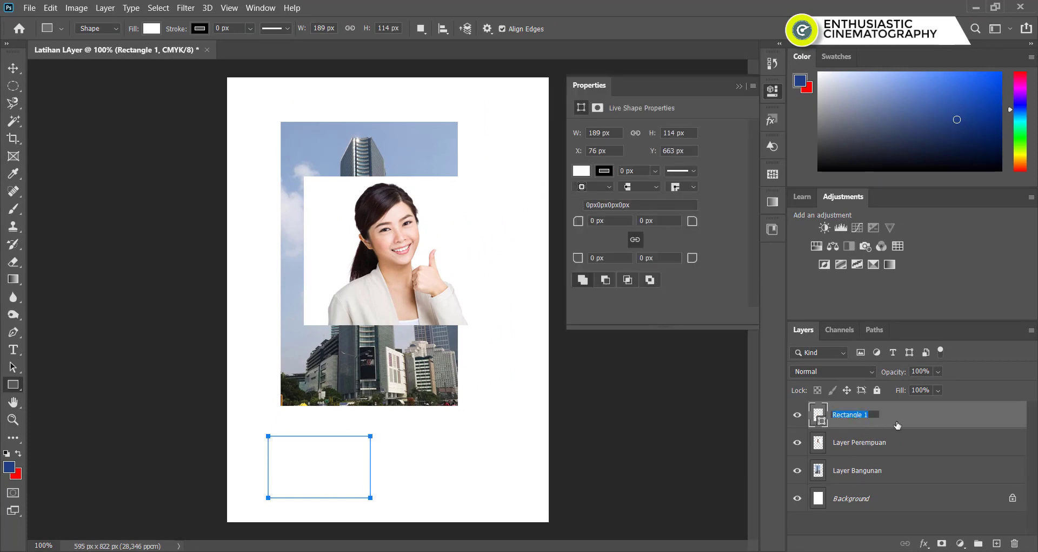
text(Layer Kotak)
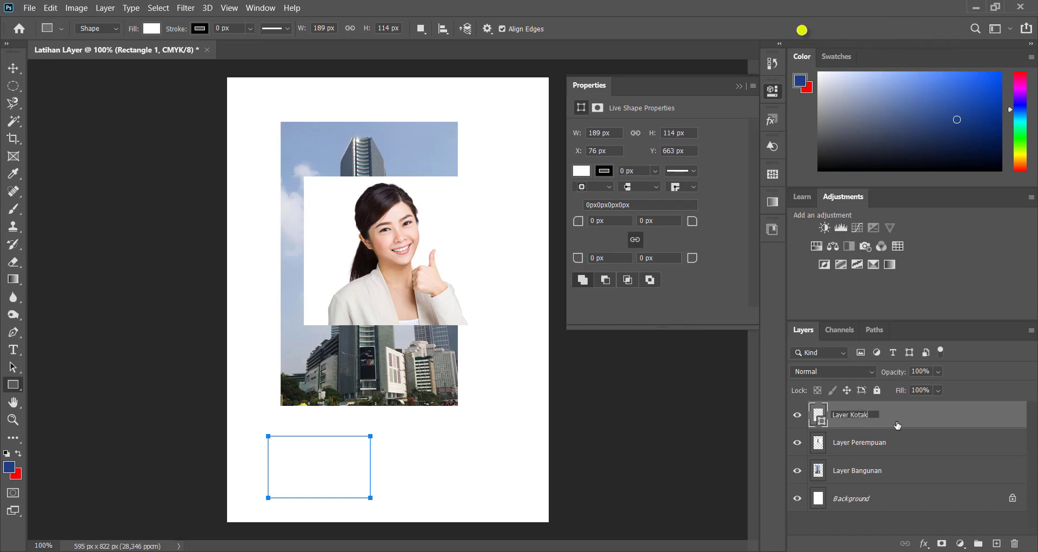
key(Return)
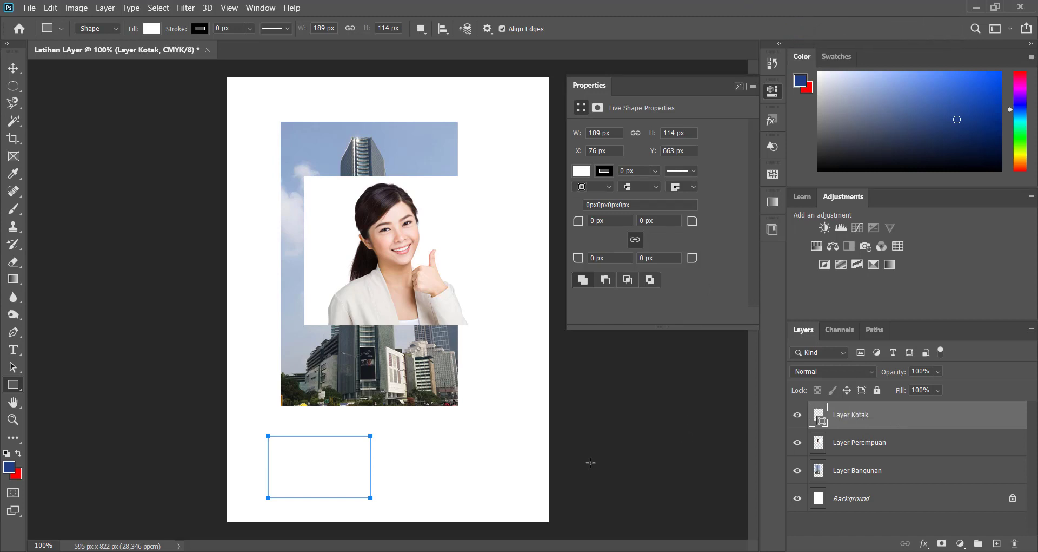
click(449, 447)
click(555, 214)
Rasterize the rectangle on Layer Kotak and fill it with the blue foreground colour using the Paint Bucket
click(14, 68)
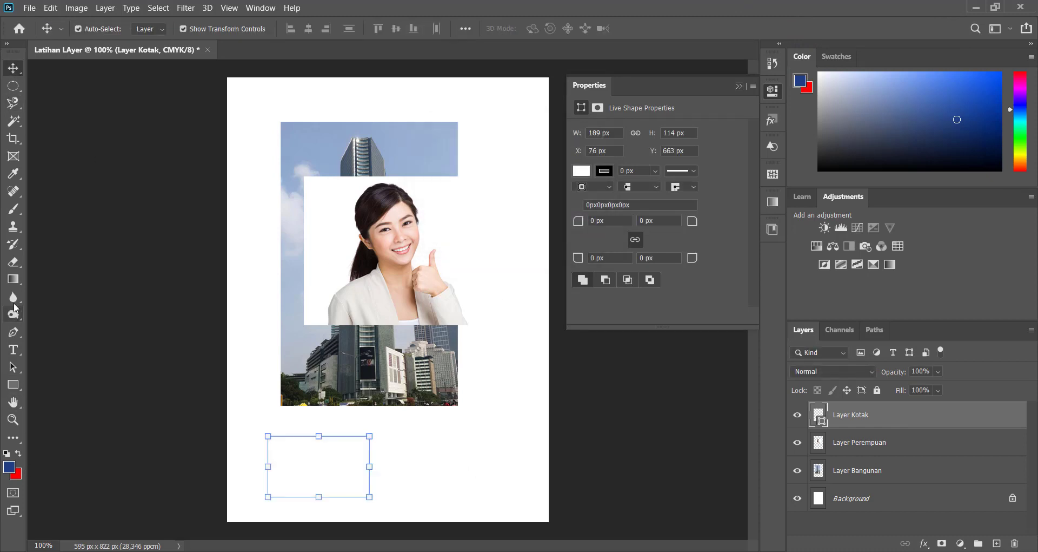
click(14, 281)
right_click(15, 283)
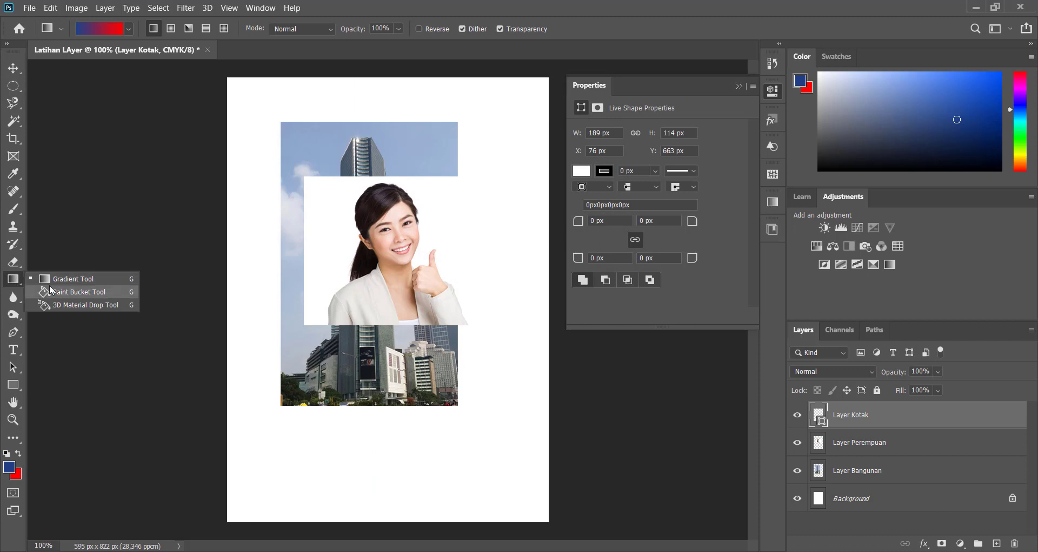
click(56, 292)
click(402, 403)
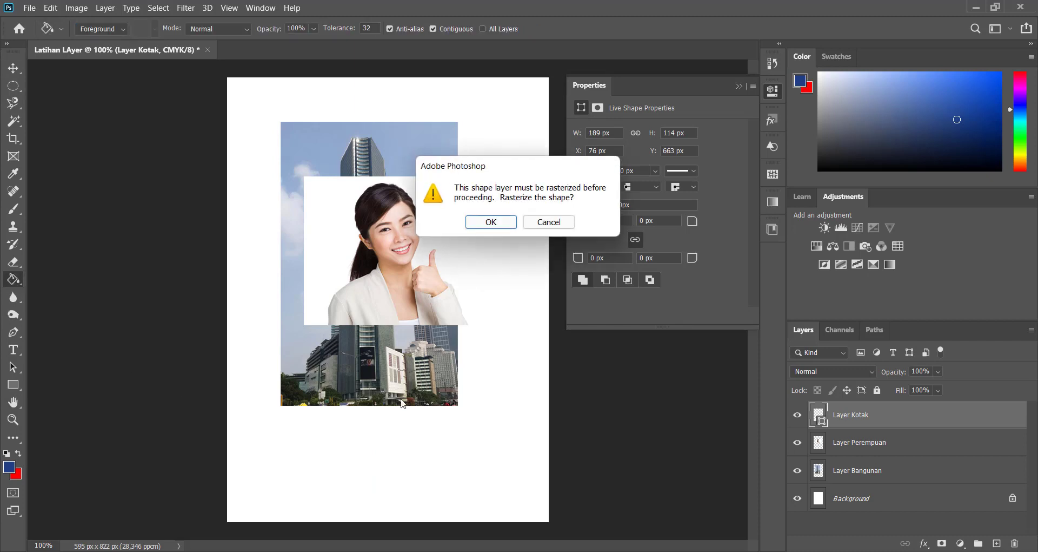
click(491, 221)
click(306, 481)
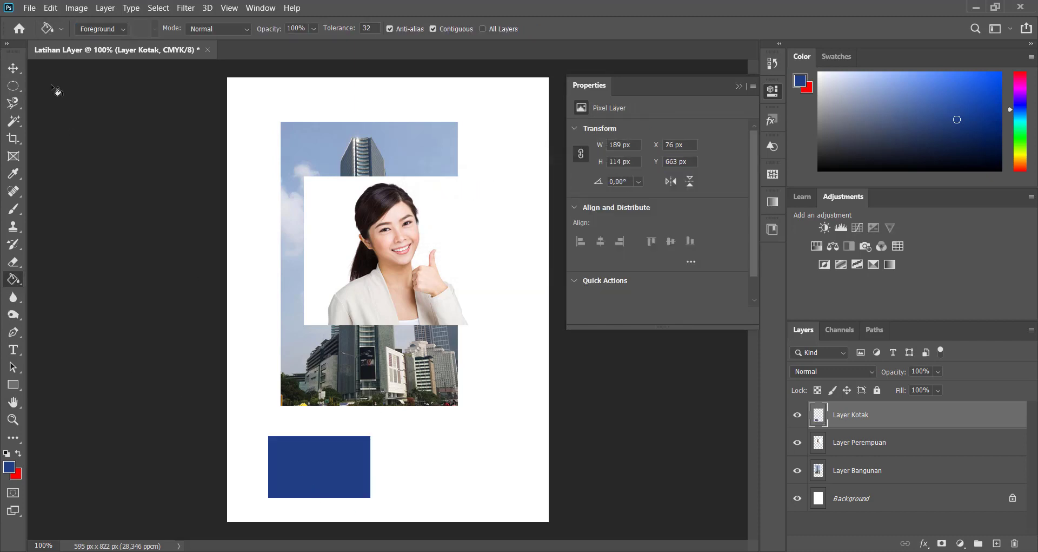
click(16, 69)
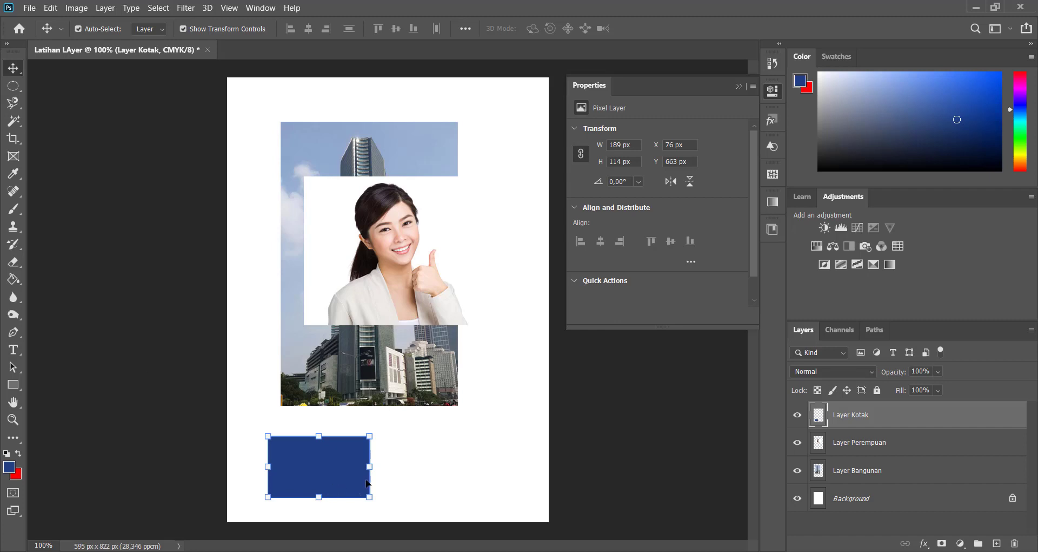
Draw a circle about 139 px across beside the blue rectangle using the Ellipse tool
click(739, 87)
click(19, 387)
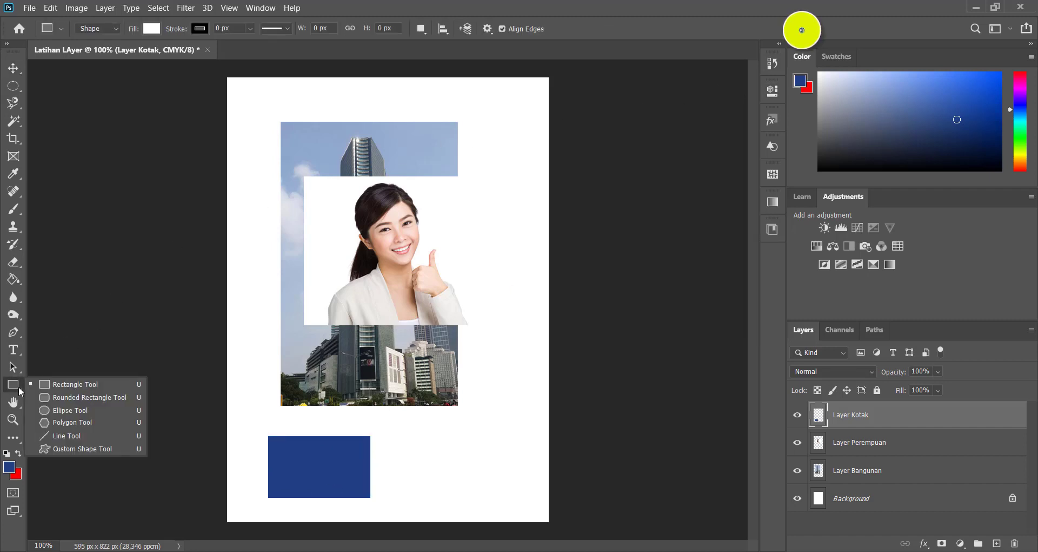
click(70, 410)
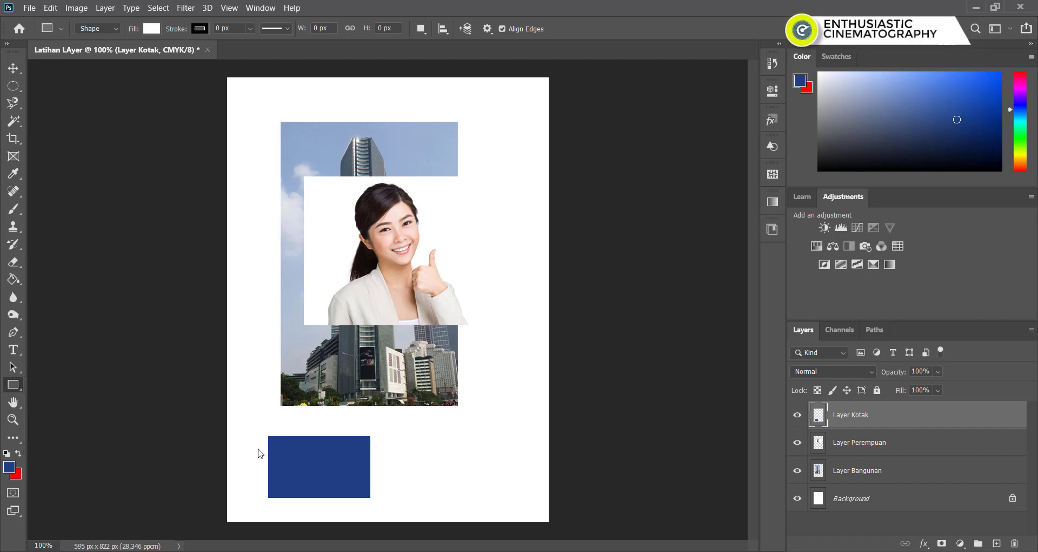
drag(418, 431, 495, 512)
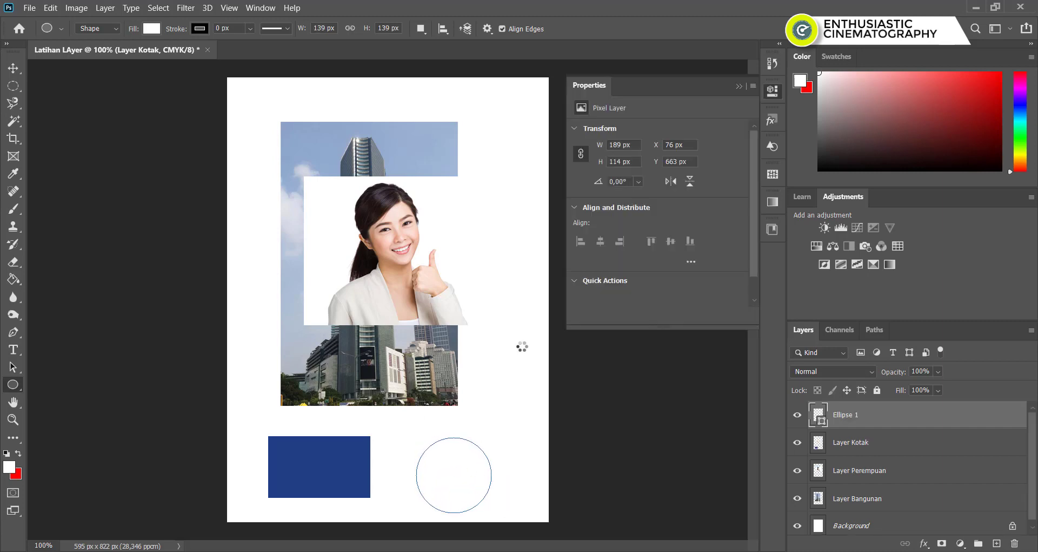
click(738, 86)
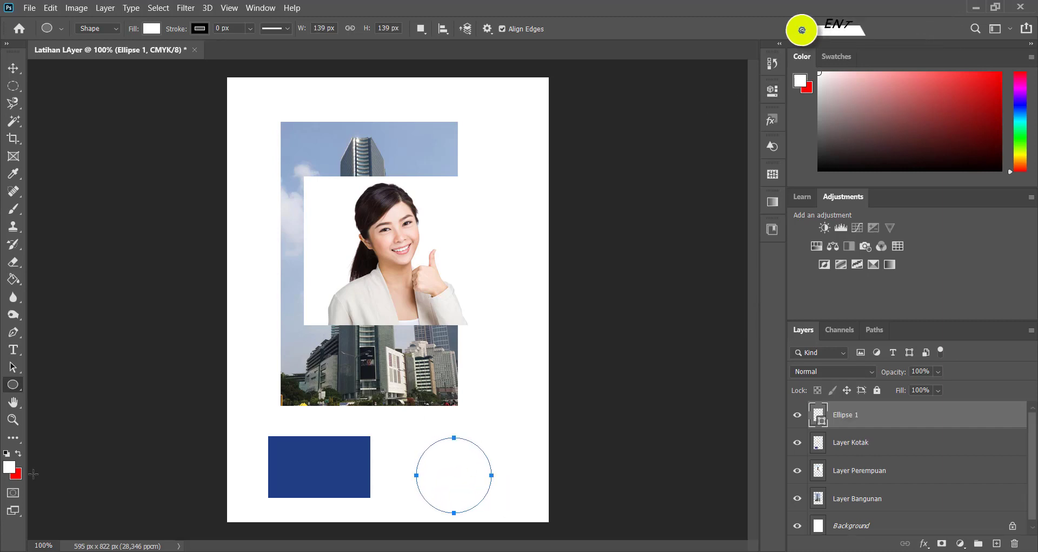
Set the foreground colour to yellow (f0ff00), rasterize the circle and fill it with that colour
click(10, 467)
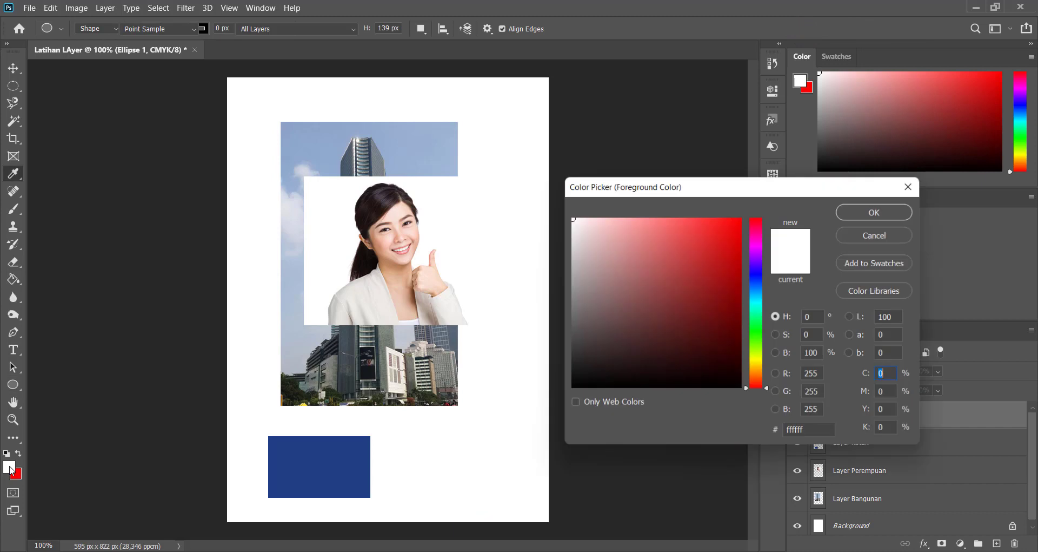
click(760, 362)
click(725, 242)
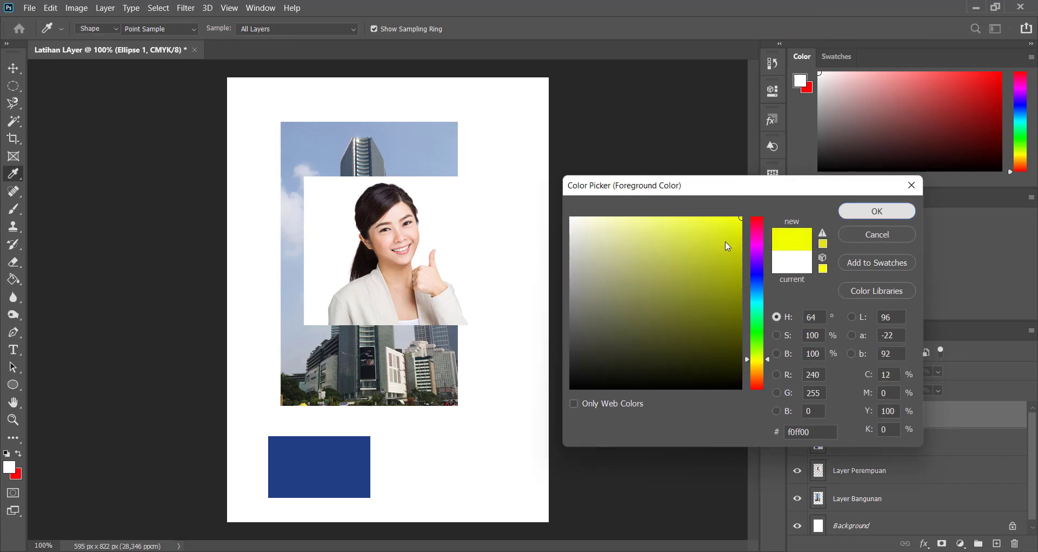
click(890, 211)
click(13, 279)
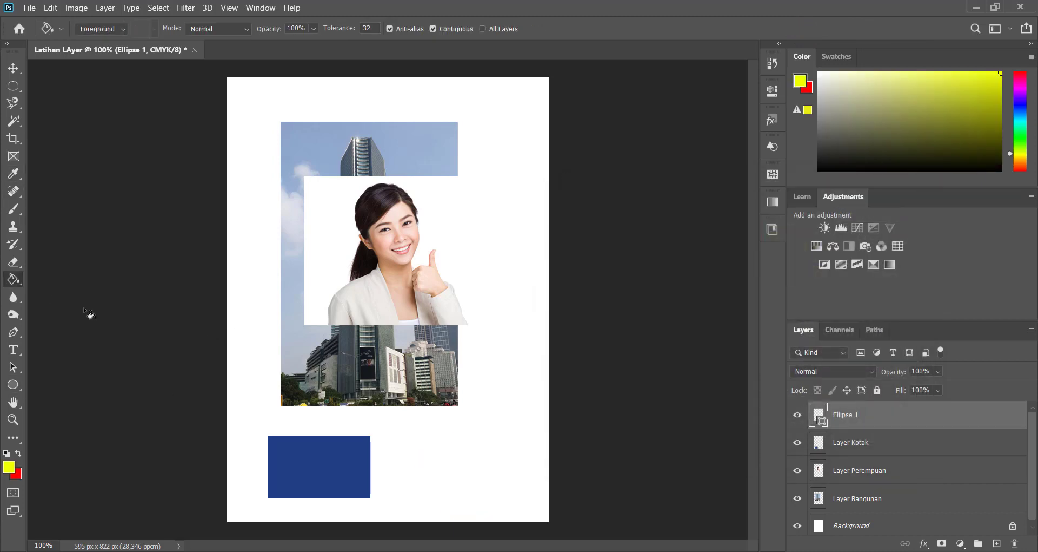
click(428, 480)
click(497, 223)
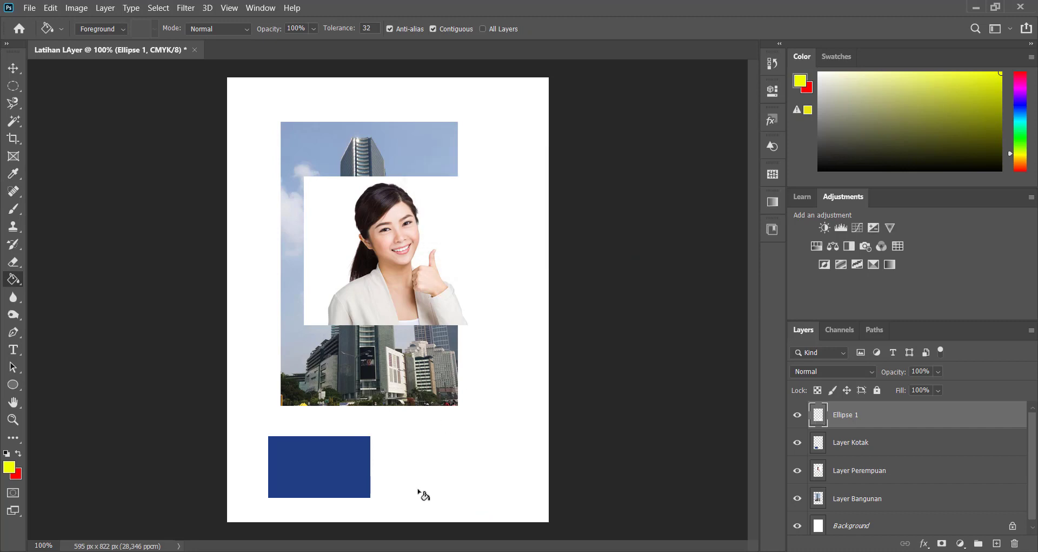
click(420, 490)
key(ctrl+z)
click(449, 478)
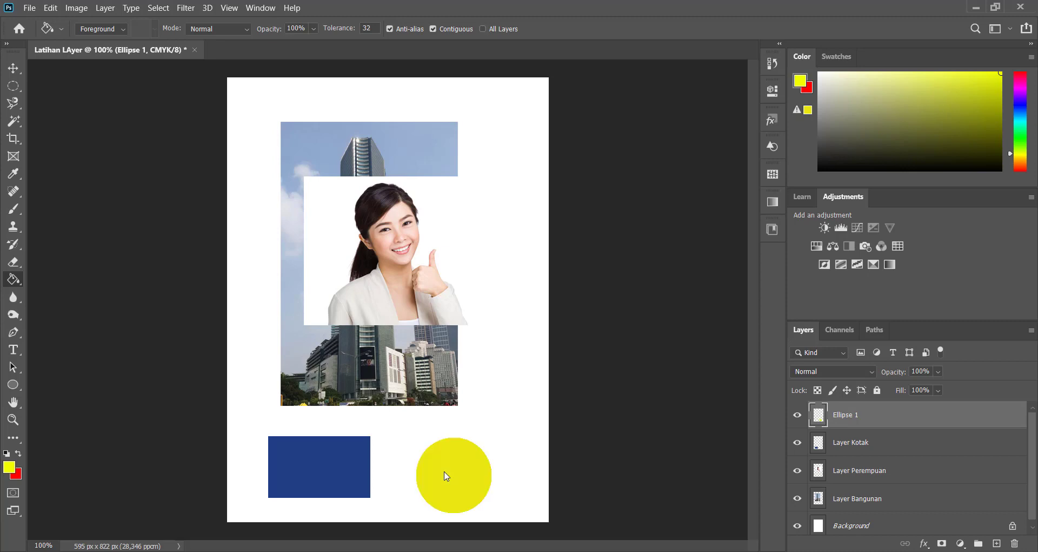
Shift the yellow circle slightly up and left and rename its layer as "Layer Lingkaran"
click(12, 66)
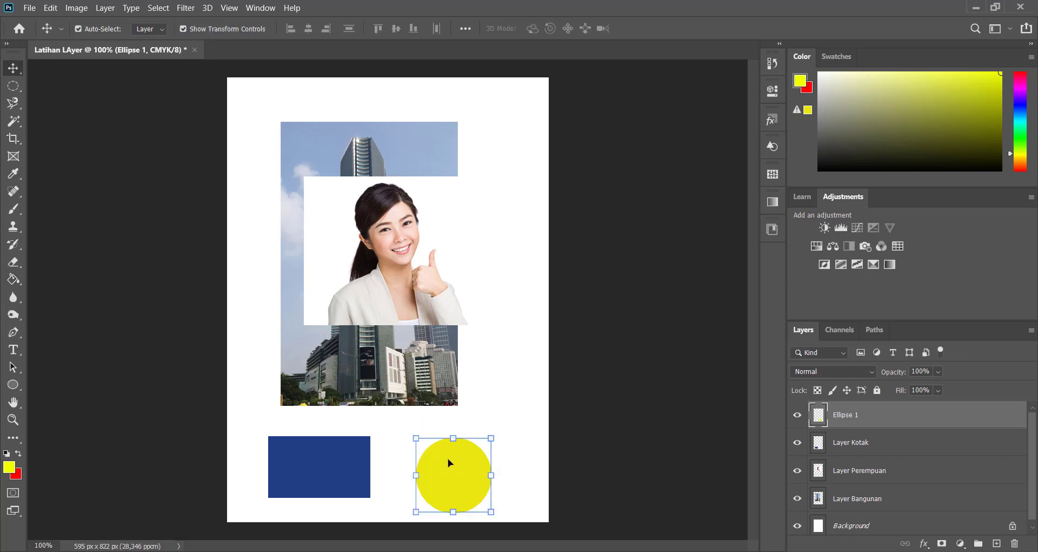
drag(463, 483, 448, 467)
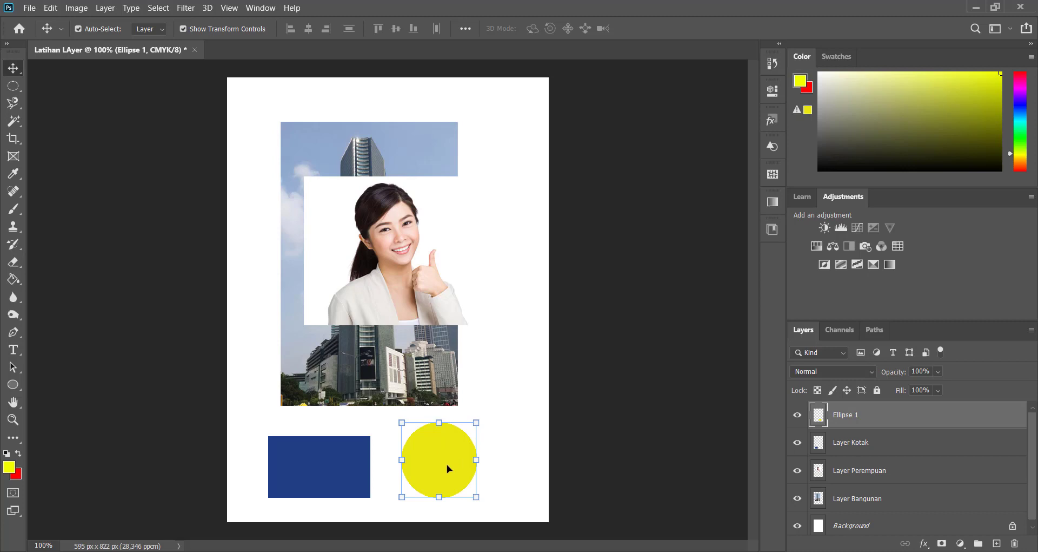
double_click(847, 415)
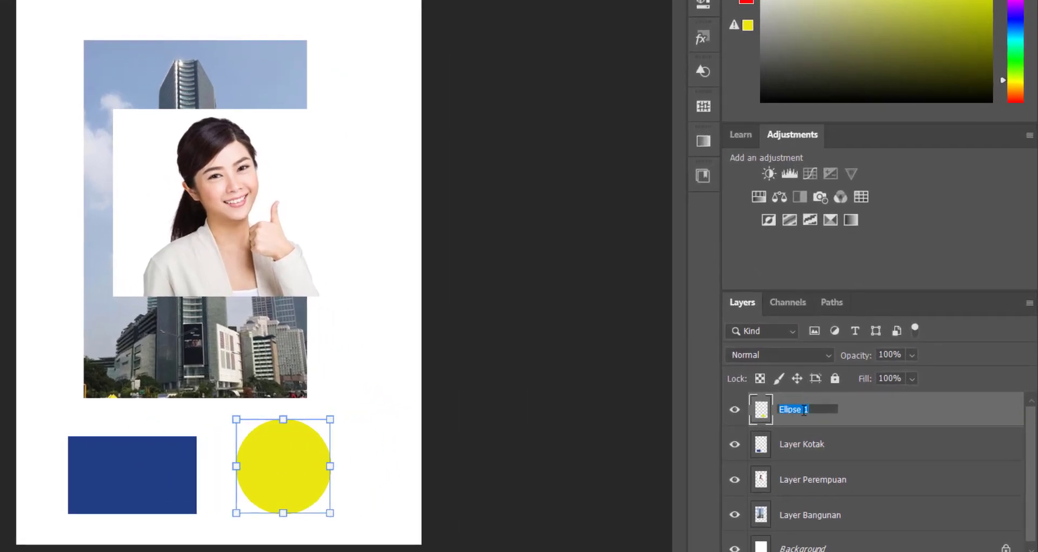
text(LAyer)
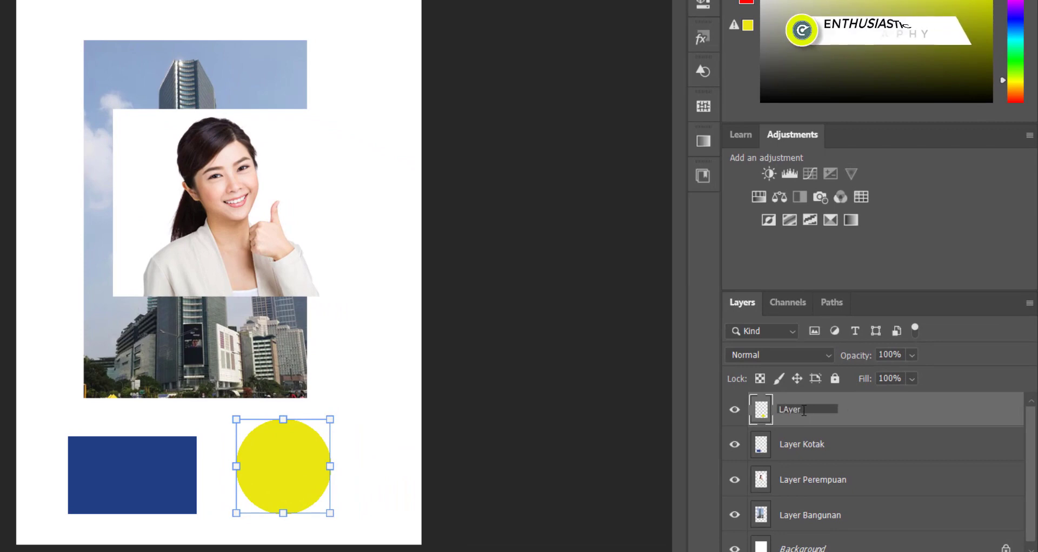
key(BackSpace)
key(BackSpace)
key(BackSpace)
key(BackSpace)
text(a)
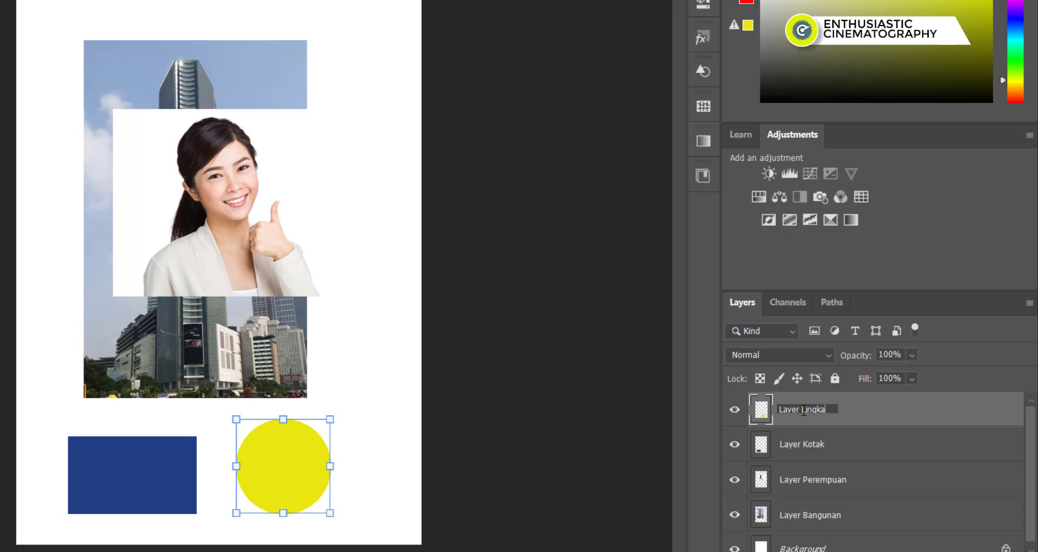
text(yer Lingkaran)
key(Return)
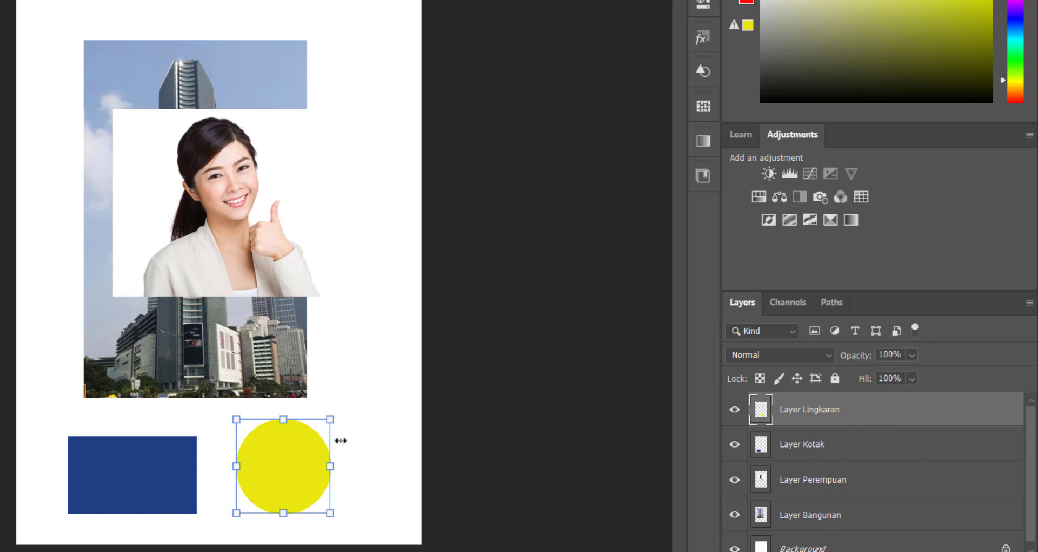
Move Layer Lingkaran below Layer Bangunan and back to the top of the stack while shifting the circle slightly right and up
drag(295, 469, 322, 458)
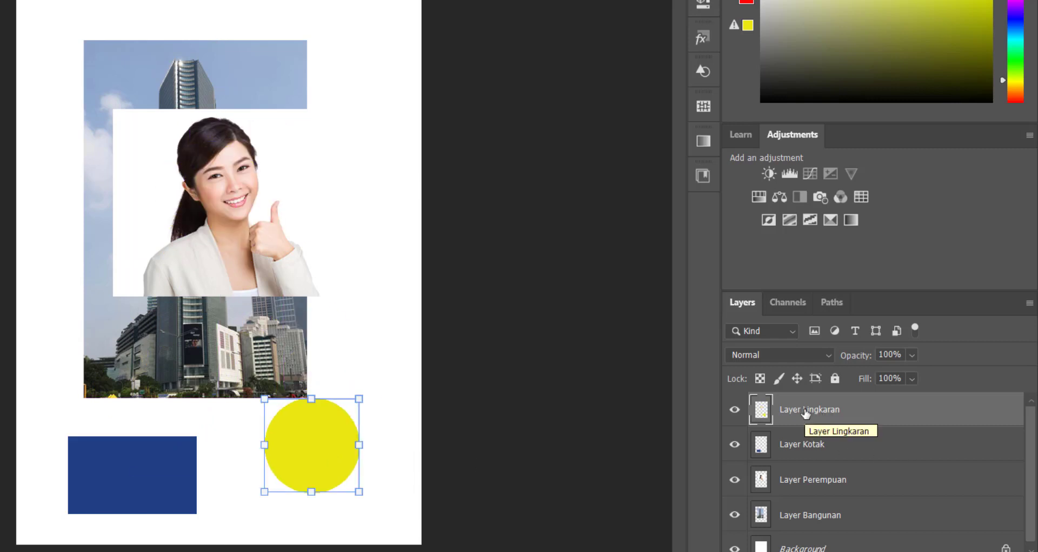
drag(805, 412, 789, 527)
drag(300, 436, 302, 470)
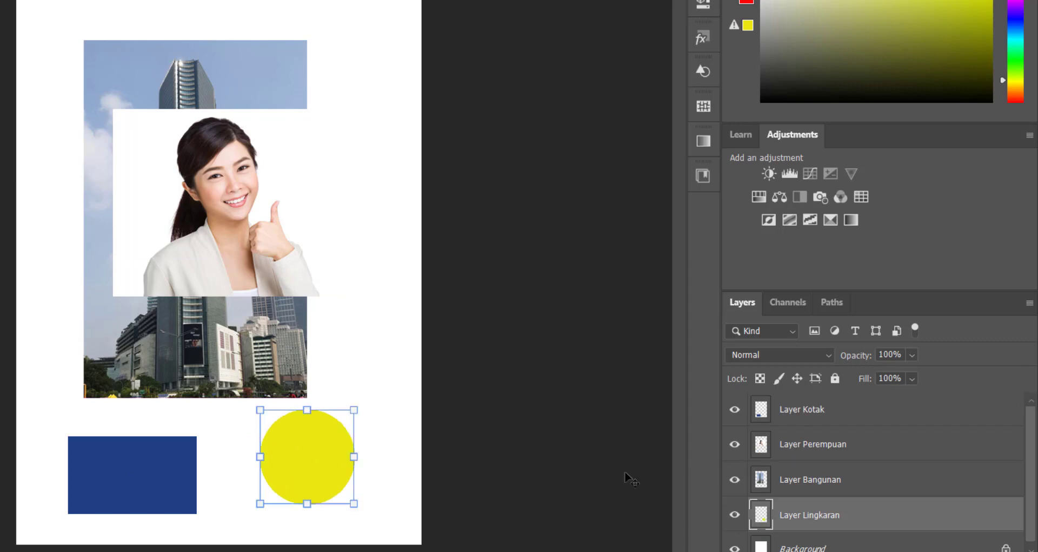
drag(846, 523, 820, 400)
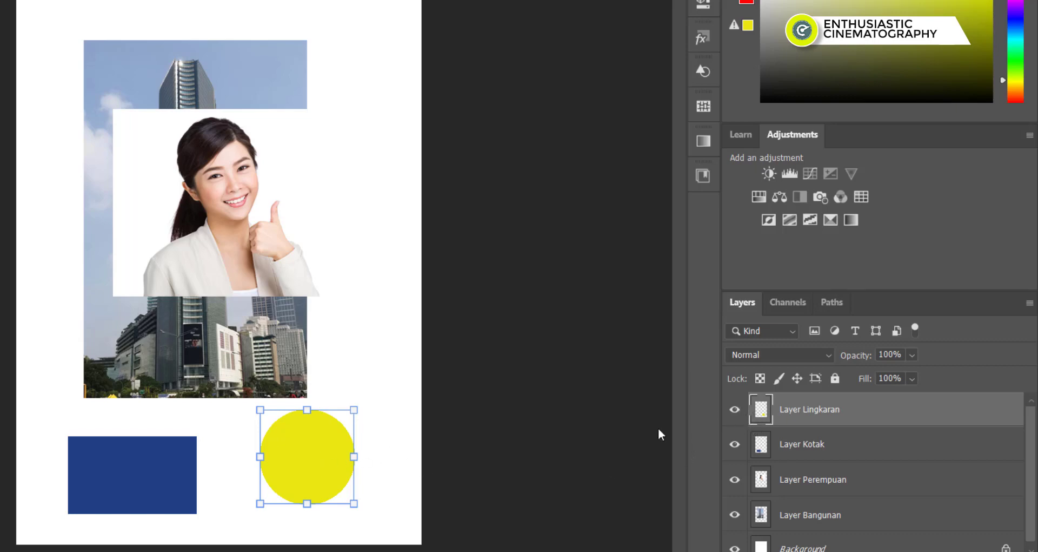
Move the blue rectangle over the building photo's base and the yellow circle over the rectangle's upper edge and the woman photo's lower edge
click(160, 470)
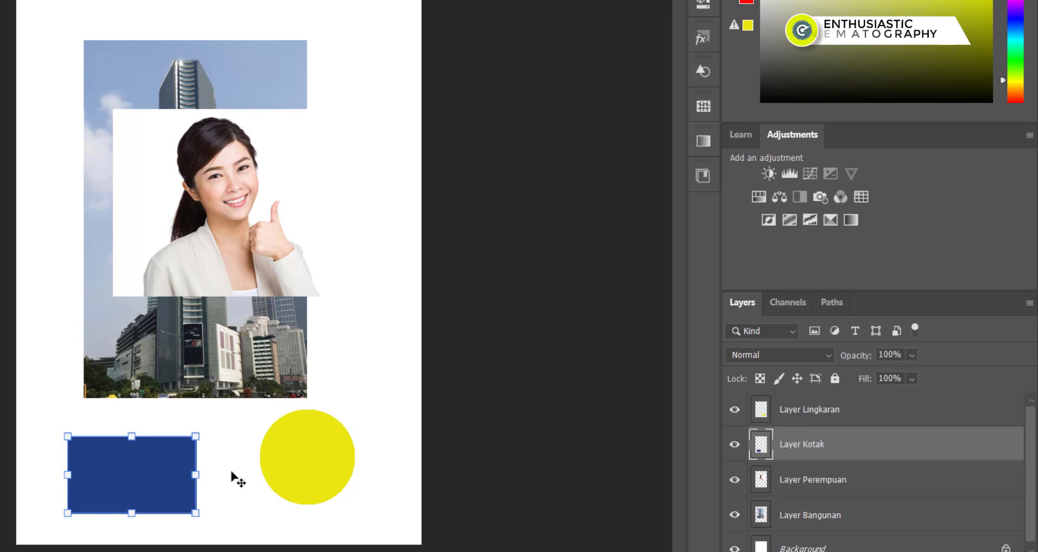
drag(141, 477, 206, 385)
drag(329, 457, 218, 312)
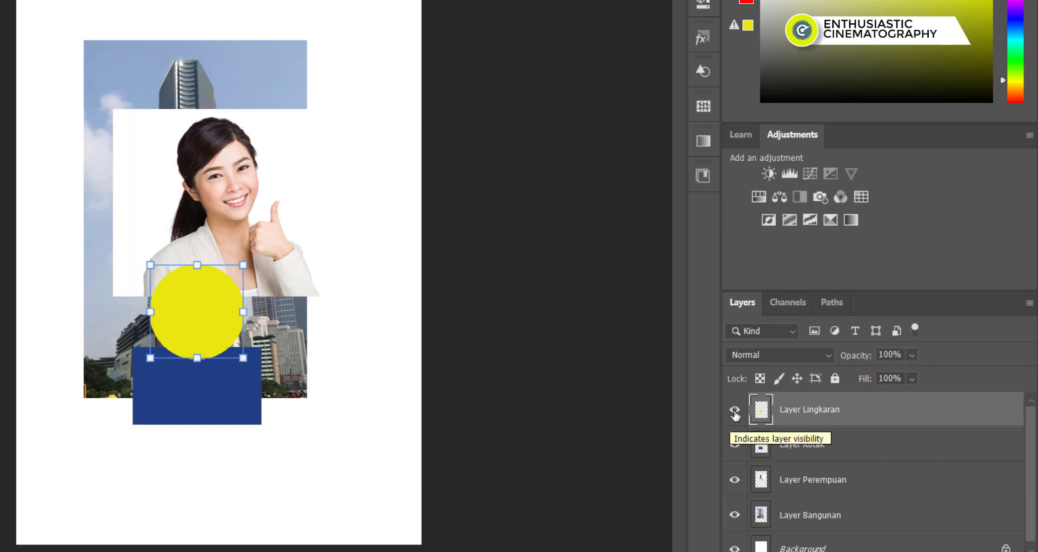
Hide Layer Lingkaran, Layer Kotak and Layer Perempuan one by one and show all three again
click(735, 411)
click(735, 444)
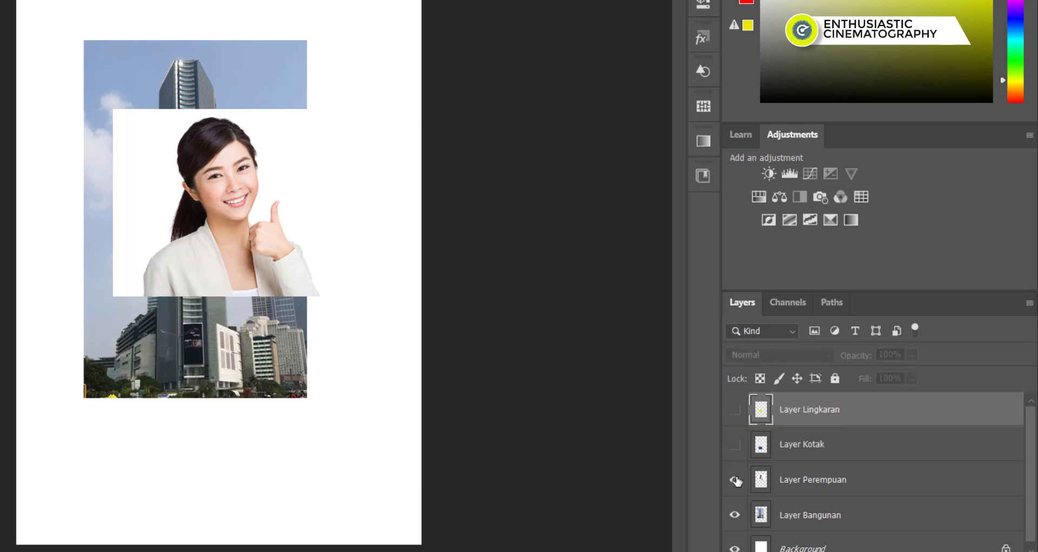
click(734, 479)
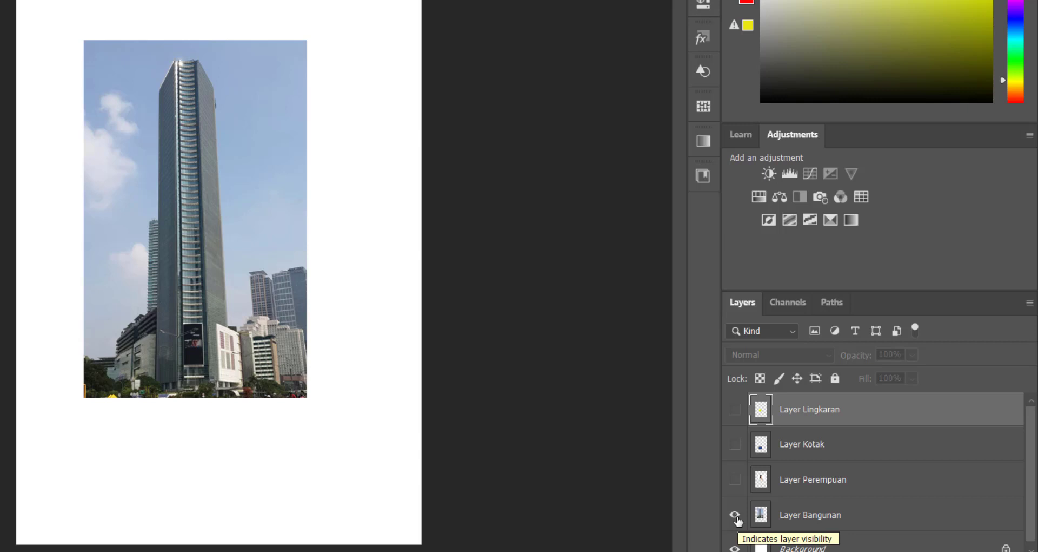
click(735, 479)
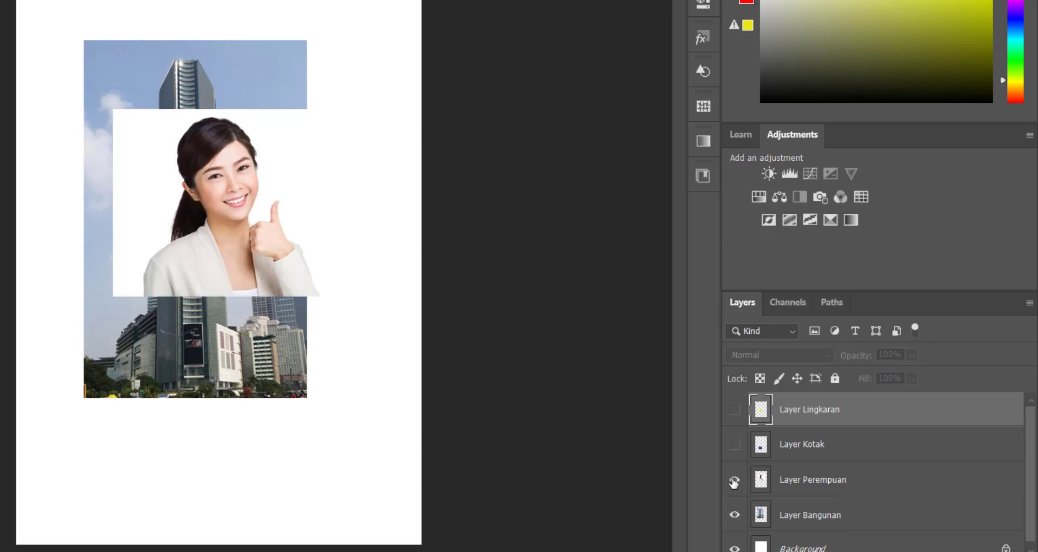
click(734, 446)
click(734, 409)
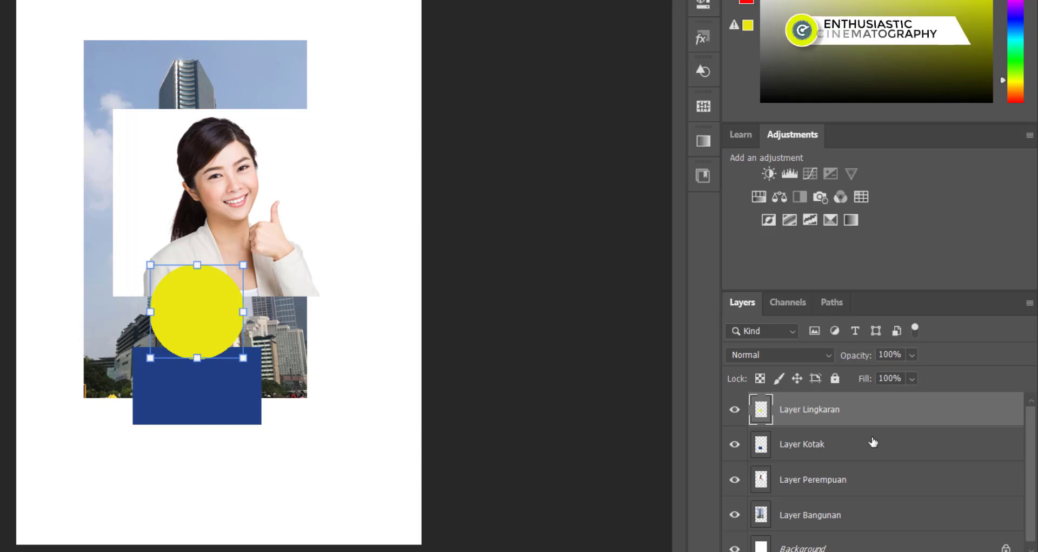
Select each of the four layers above the Background in turn to see its content, and clear the layer selection
click(852, 452)
click(839, 483)
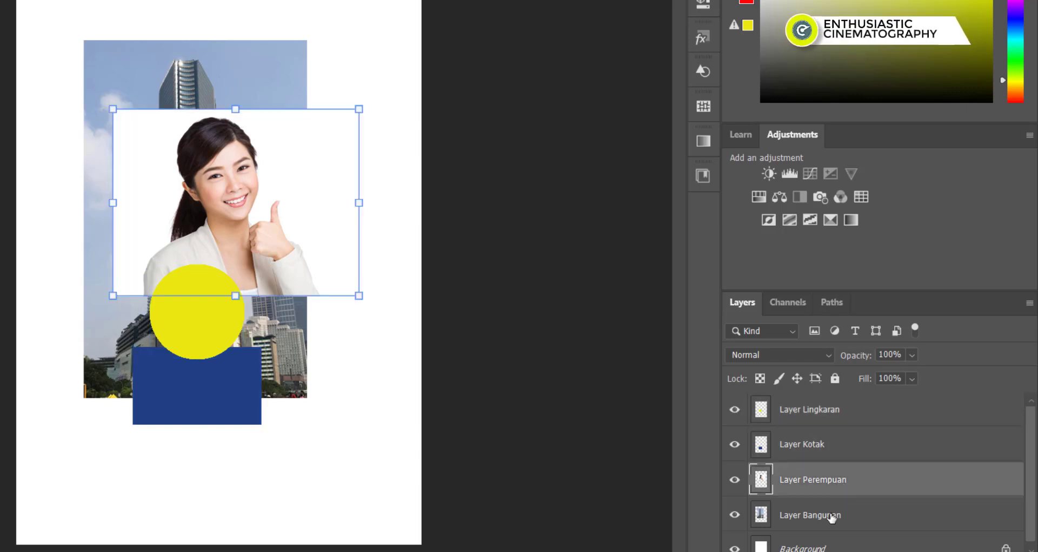
click(832, 516)
click(829, 477)
click(831, 448)
click(824, 412)
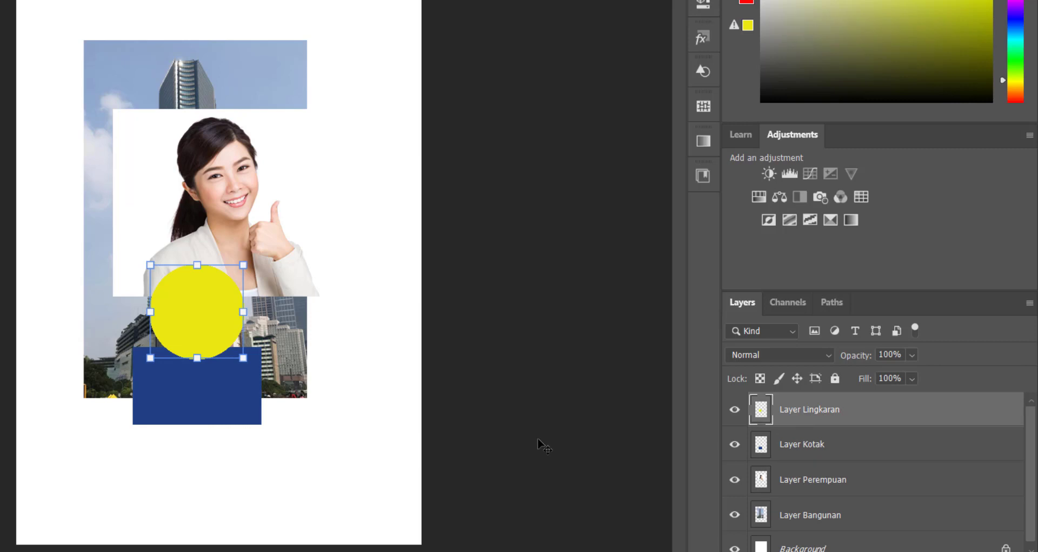
click(549, 424)
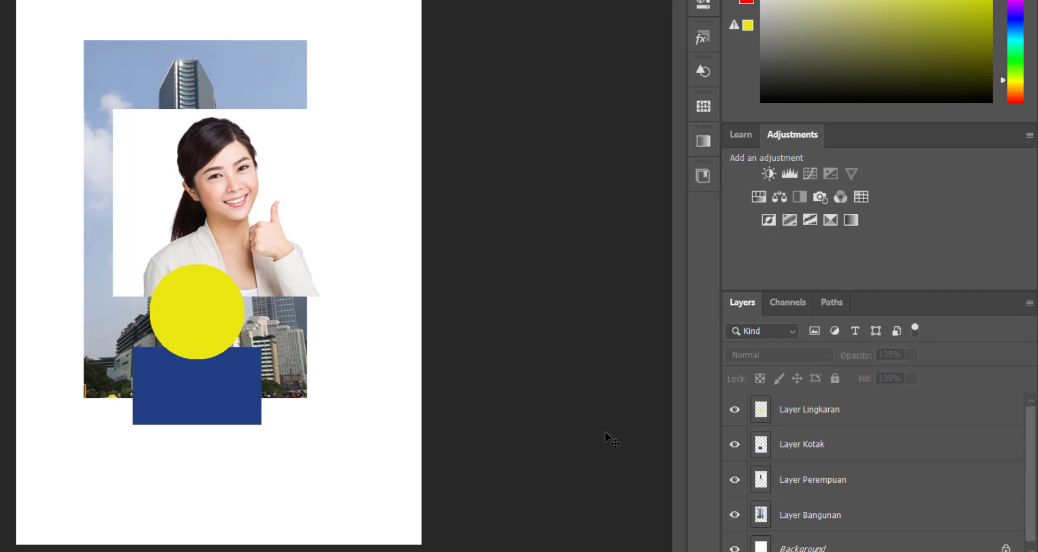